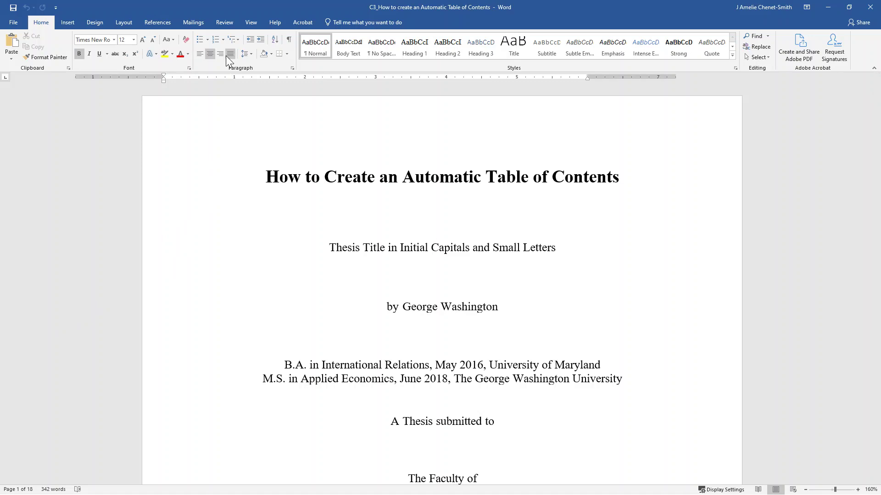
Turn on the Navigation Pane from the View tab and open the Styles pane from Home
left_click(257, 23)
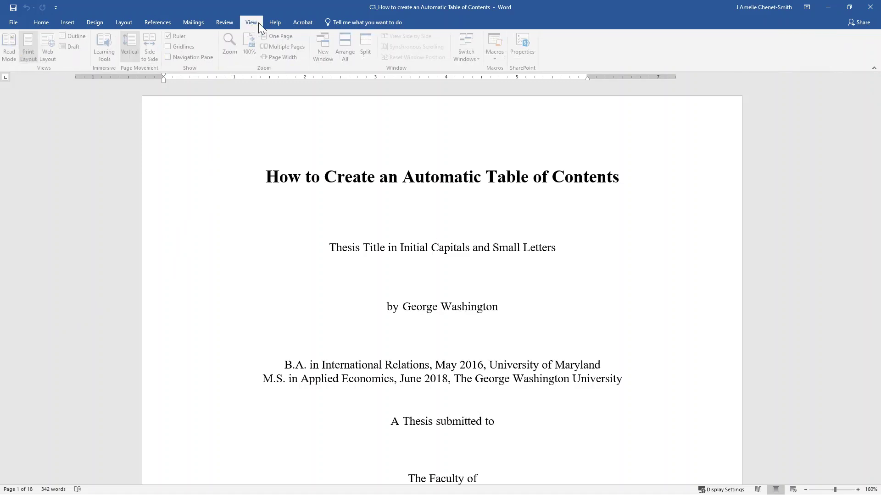
left_click(204, 57)
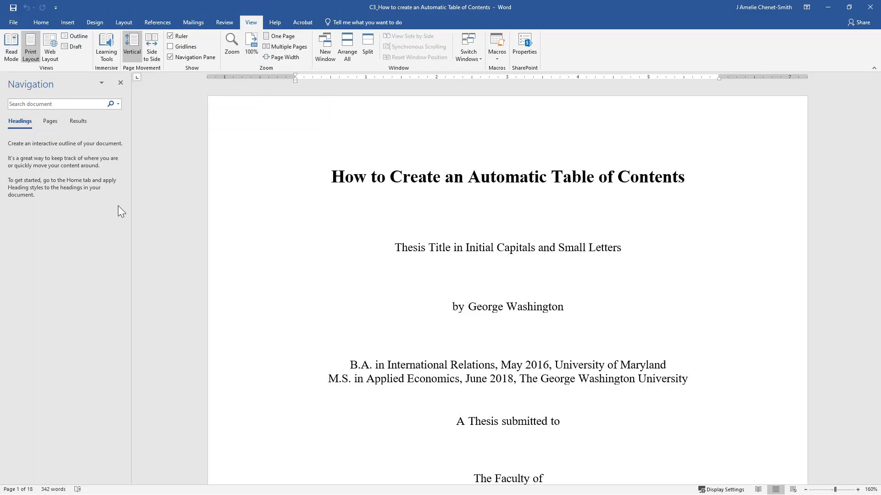
left_click(43, 21)
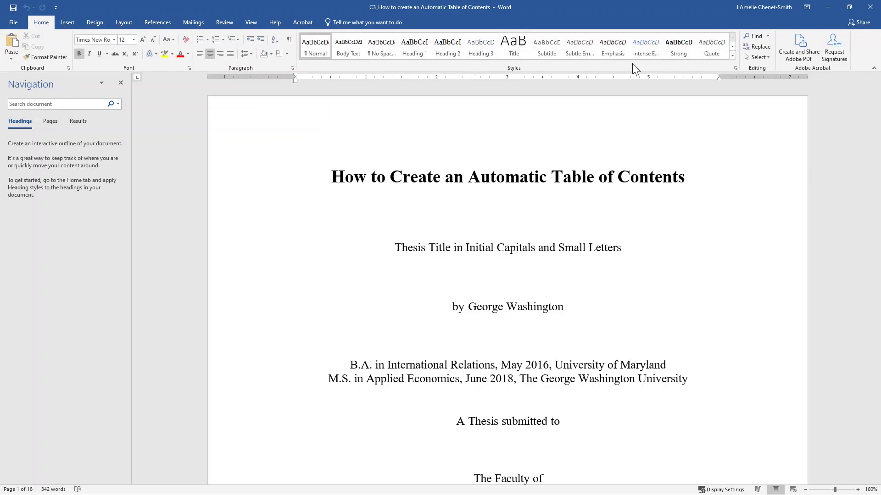
left_click(735, 68)
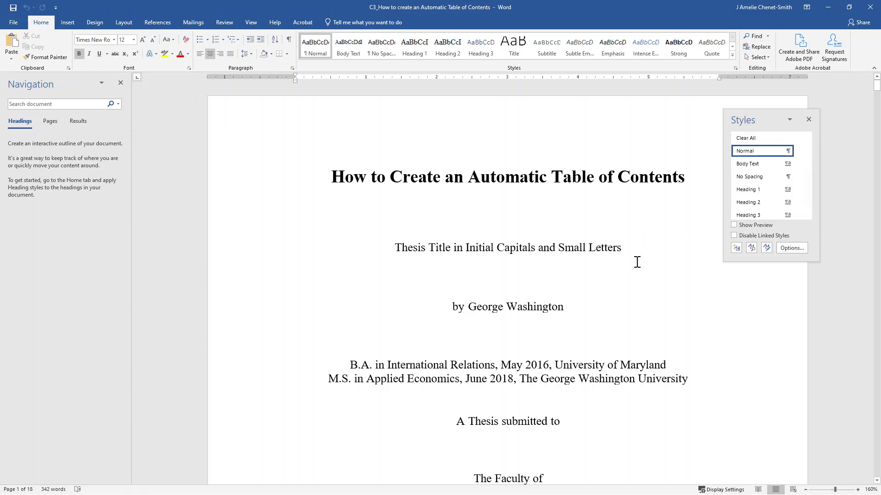
Update Heading 1 to match the selected line 'Thesis Title in Initial Capitals and Small Letters'
left_click(394, 247)
left_click_drag(395, 248, 629, 251)
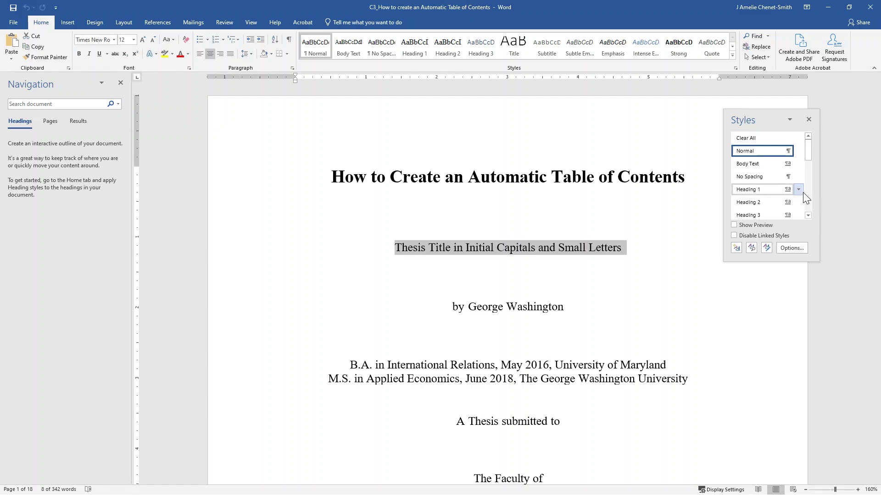
mouse_move(800, 190)
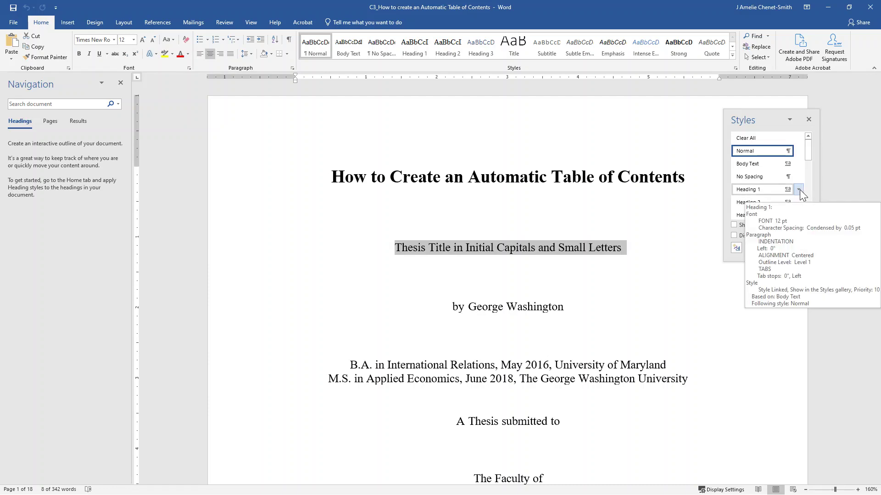
left_click(799, 189)
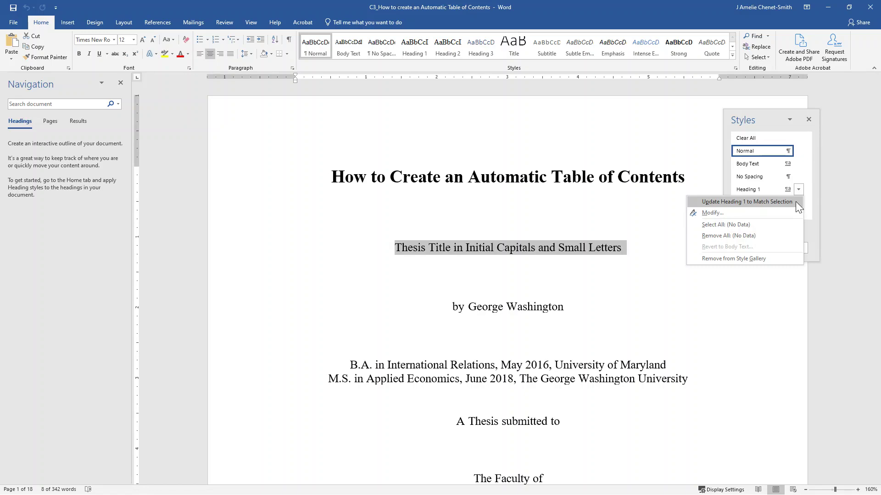
left_click(795, 202)
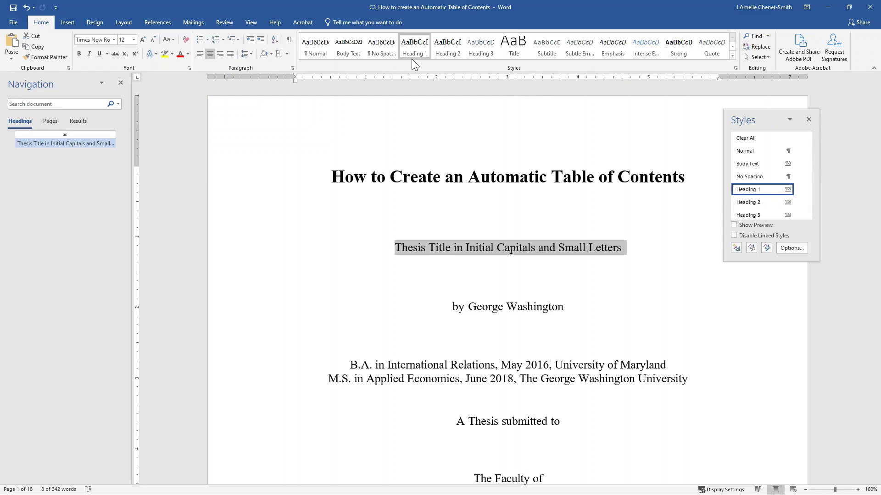
Review the Heading 1 style options, close them unchanged, and deselect the title
right_click(420, 47)
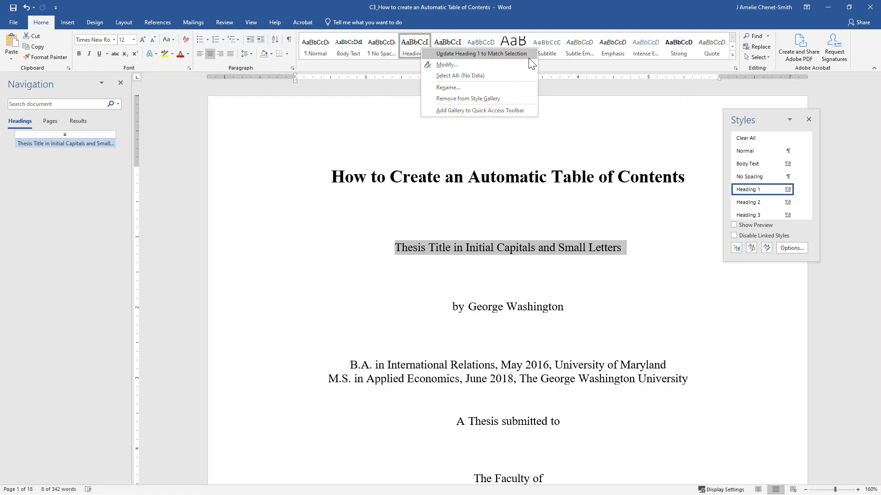
left_click(648, 253)
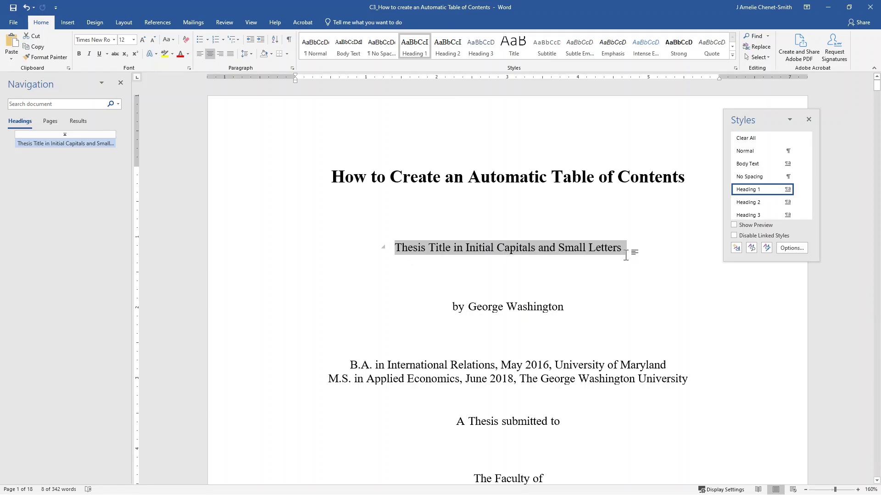
left_click(800, 191)
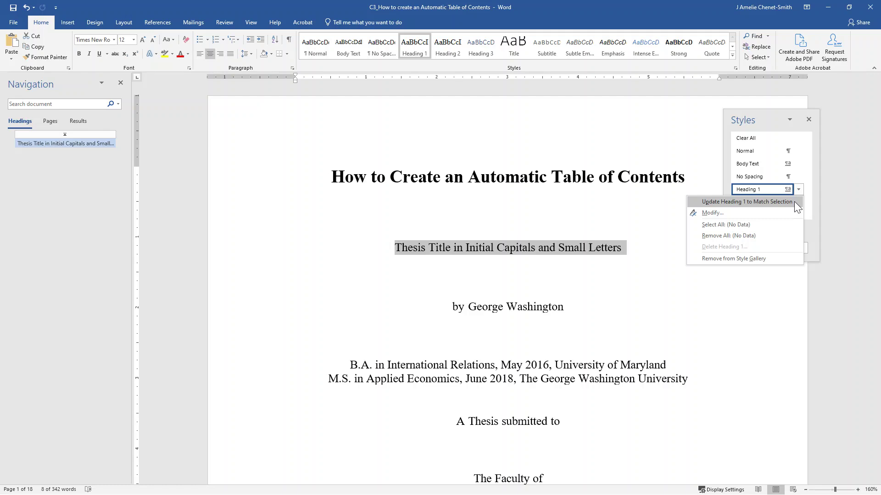
left_click(753, 202)
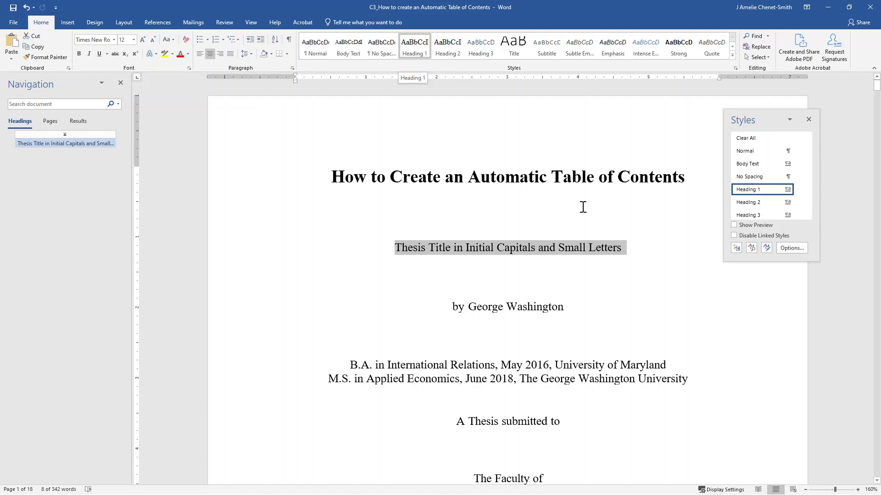
left_click(638, 253)
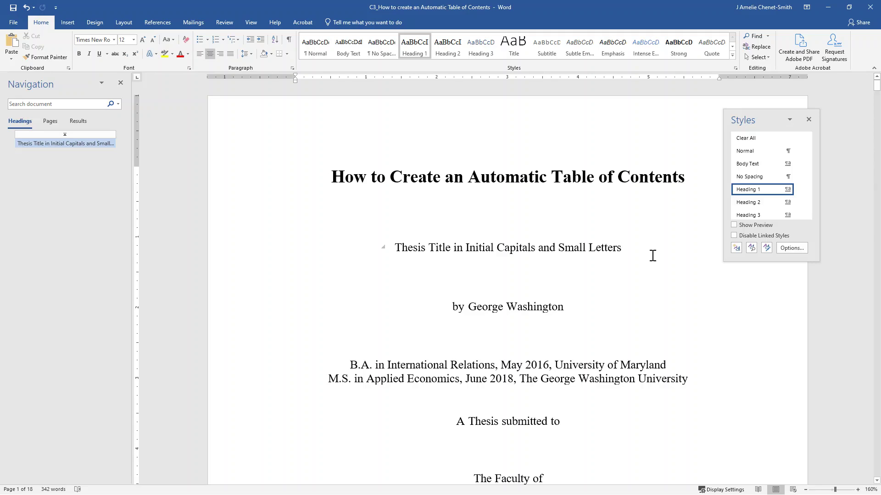
Update Heading 2 to match the selected 'Dedication' heading
scroll(653, 257, "down", 10)
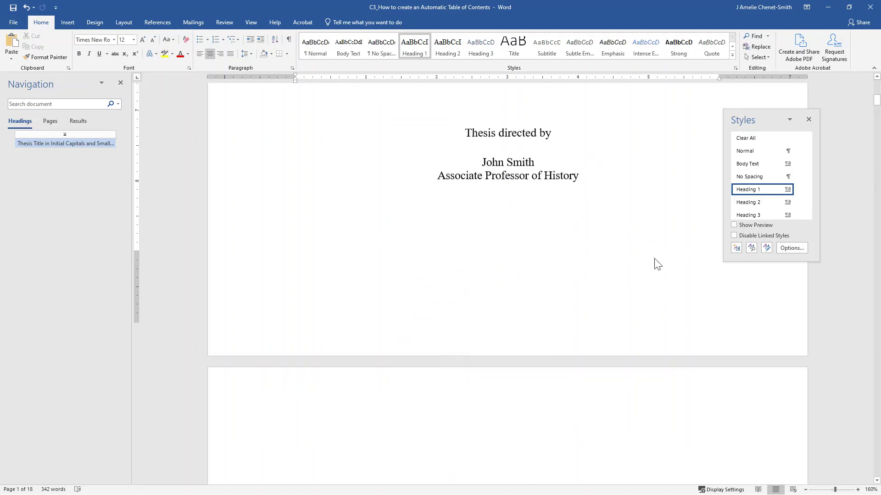
scroll(656, 264, "down", 15)
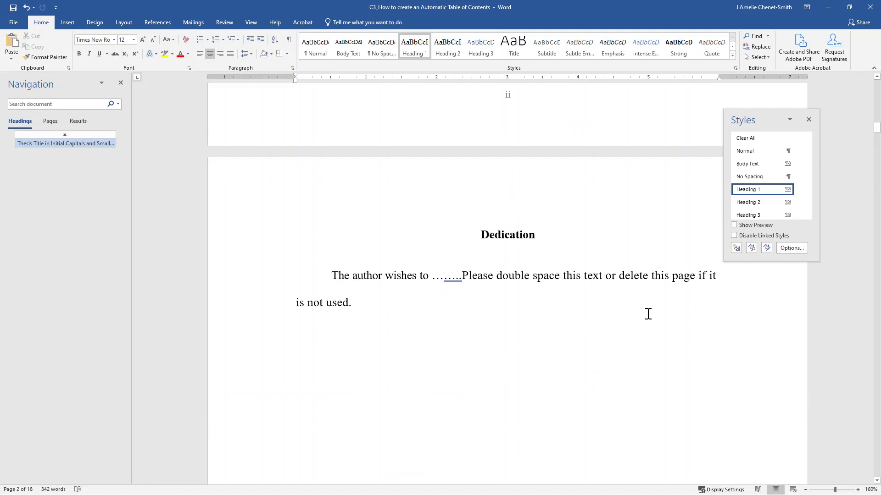
scroll(640, 317, "down", 1)
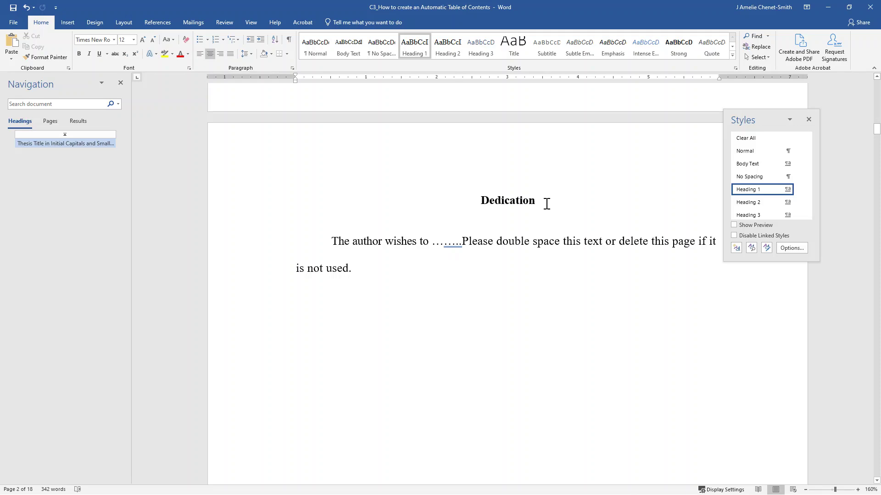
double_click(503, 202)
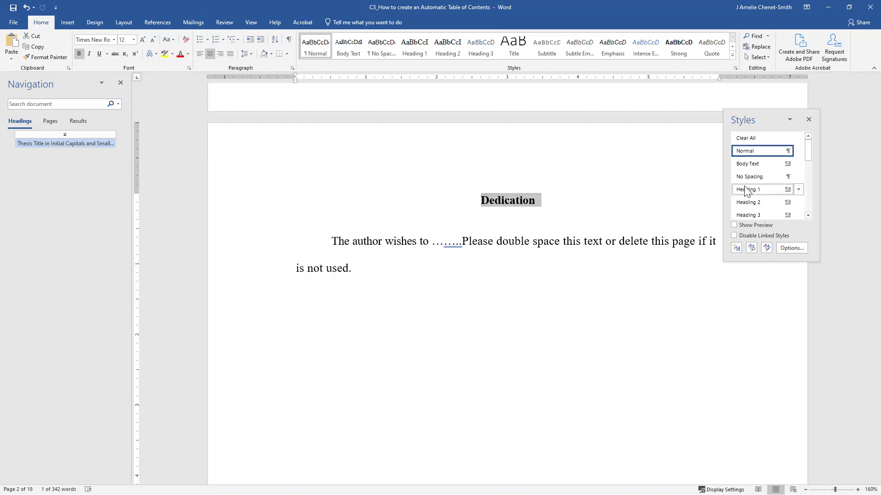
left_click(798, 203)
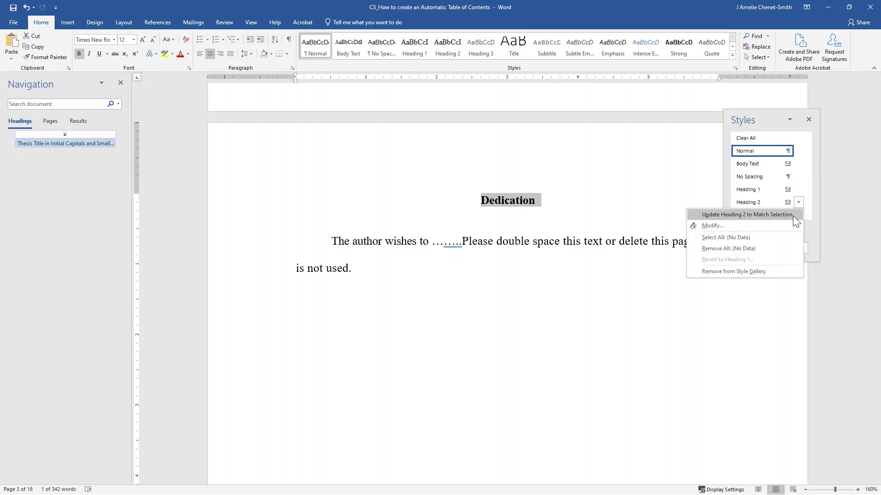
left_click(792, 214)
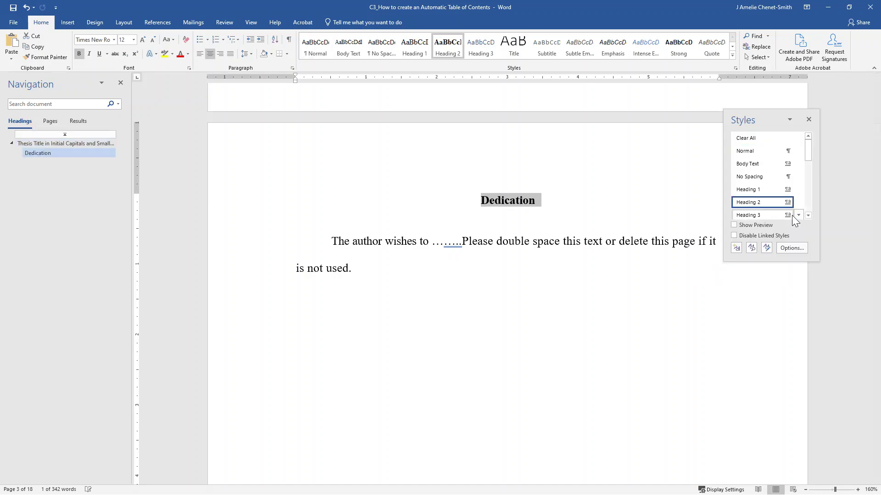
left_click(530, 225)
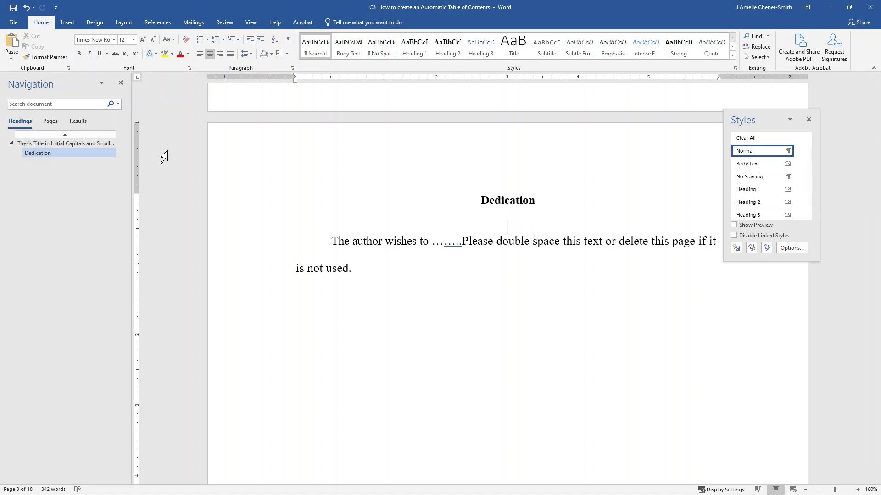
Apply Heading 2 to the 'Acknowledgments' heading
scroll(523, 293, "down", 5)
scroll(529, 289, "down", 6)
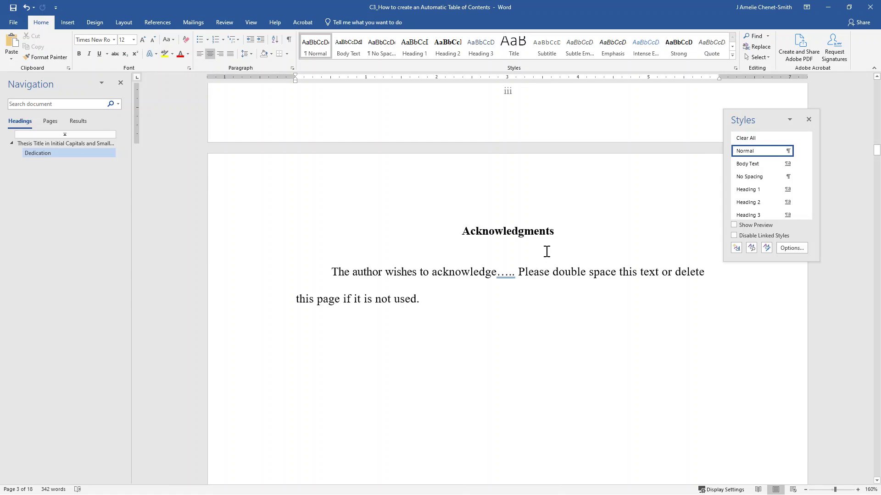
left_click_drag(563, 233, 458, 232)
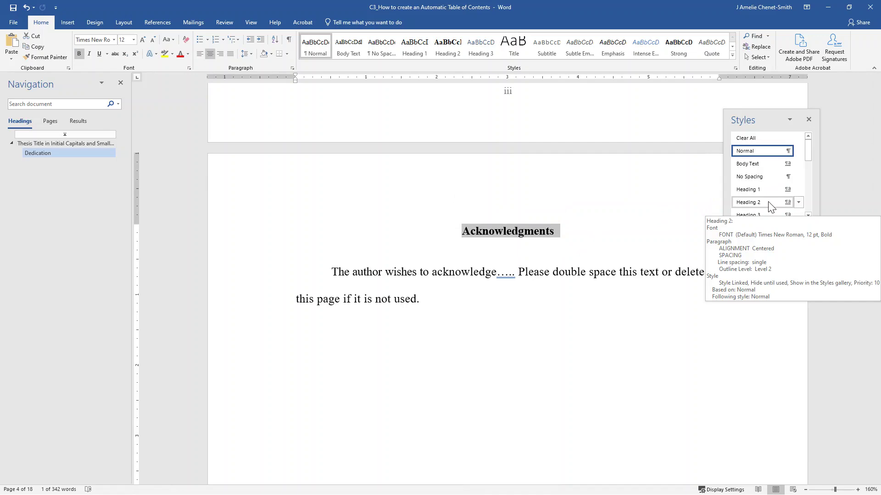
left_click(752, 202)
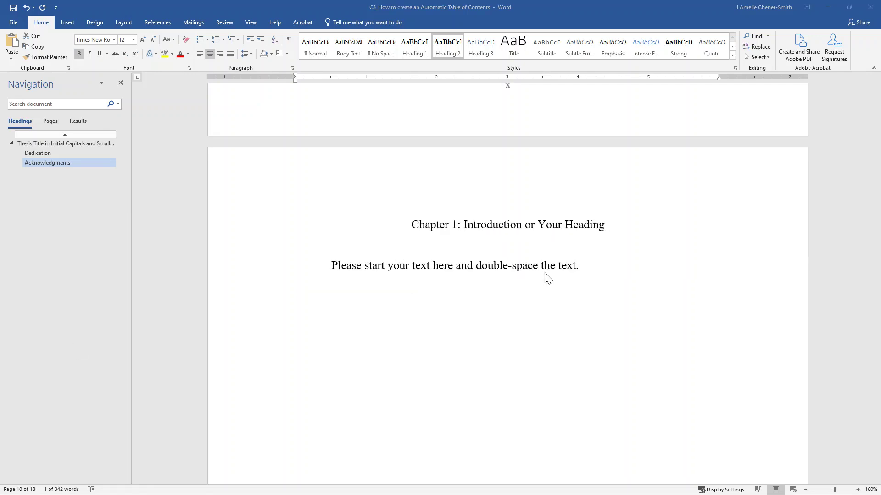
Apply Heading 2 to 'Chapter 1: Introduction or Your Heading' and turn off its bold
left_click(551, 298)
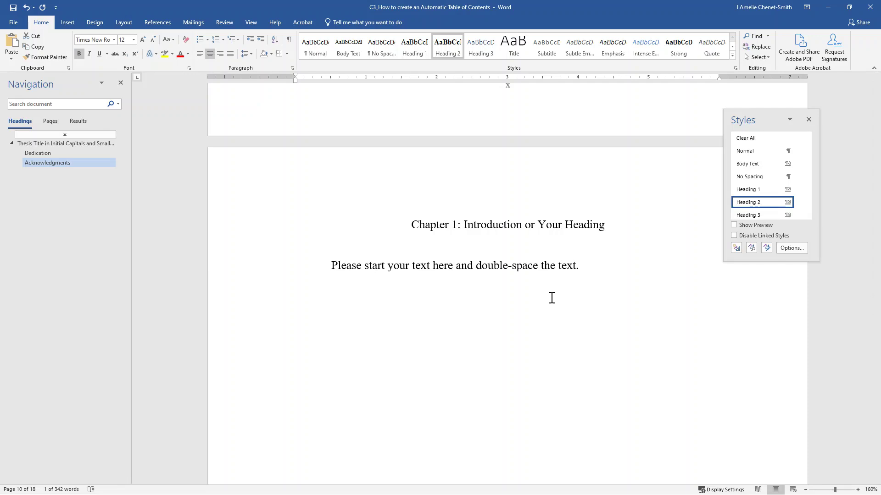
left_click_drag(614, 225, 418, 230)
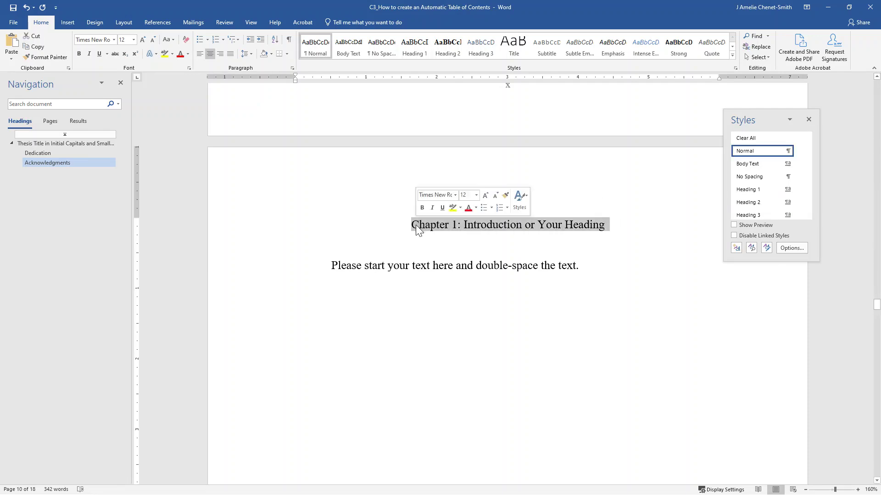
left_click(766, 203)
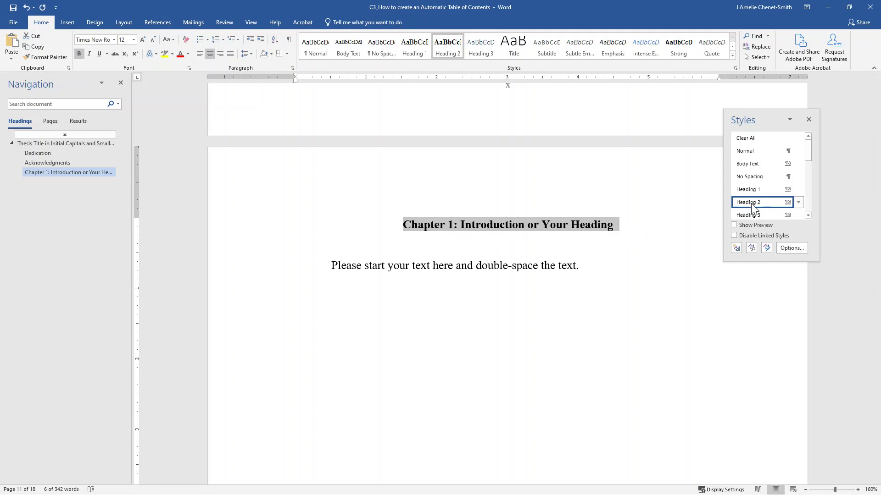
left_click(80, 54)
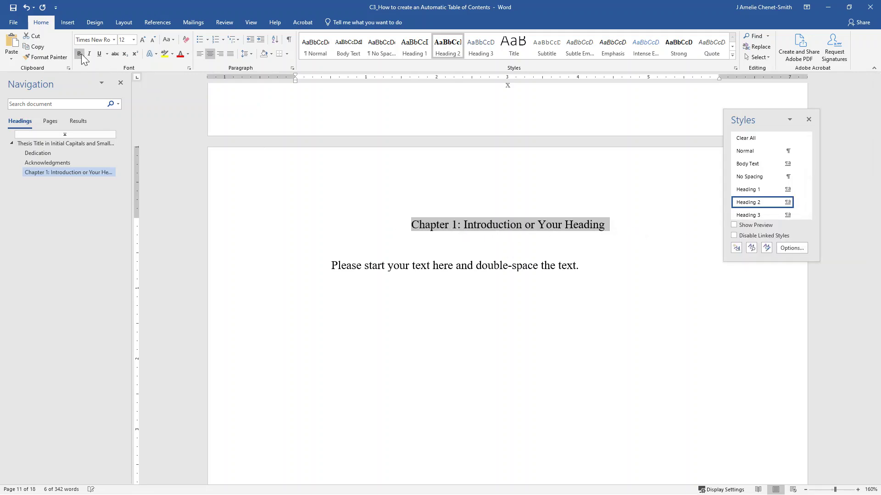
left_click(645, 226)
scroll(613, 246, "down", 3)
scroll(613, 246, "down", 12)
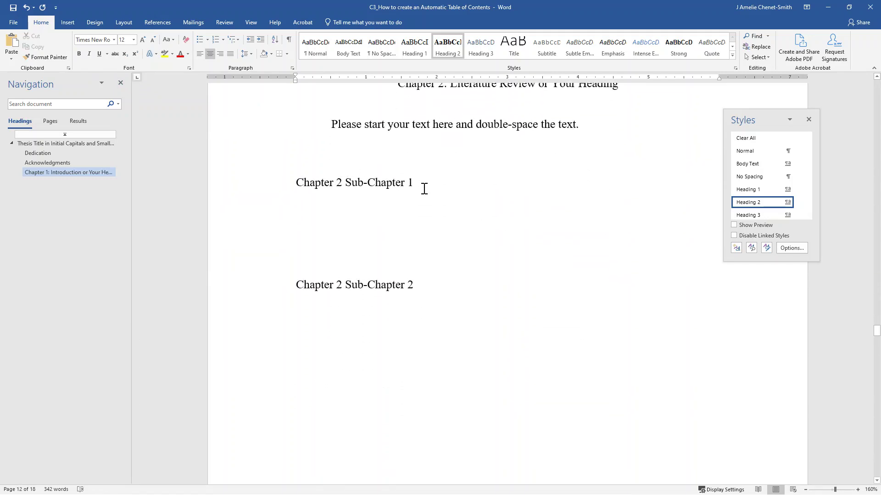
Update Heading 3 to match Chapter 2 Sub-Chapter 1, then apply it to Sub-Chapter 2
left_click_drag(423, 184, 294, 194)
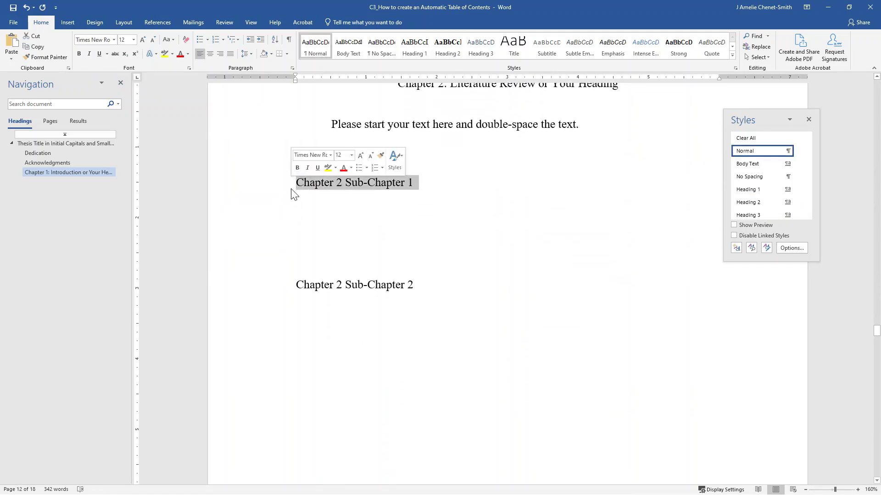
left_click(798, 214)
left_click(746, 226)
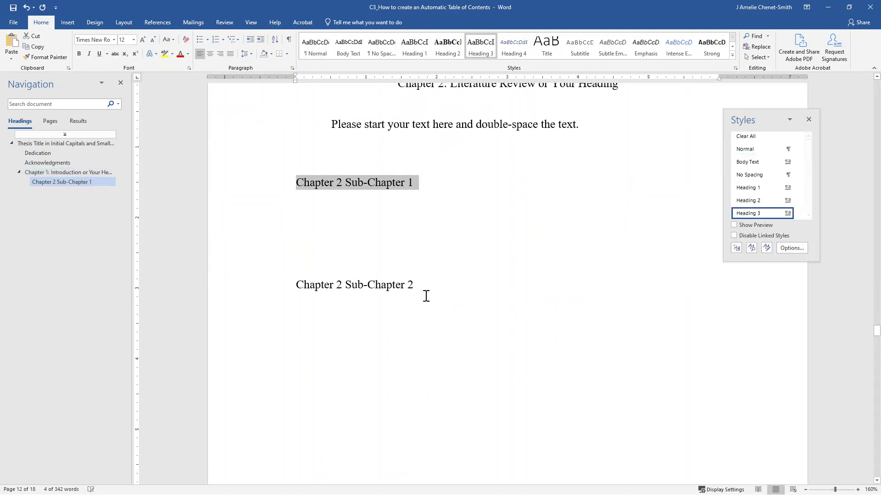
left_click(340, 287)
triple_click(324, 282)
left_click(758, 214)
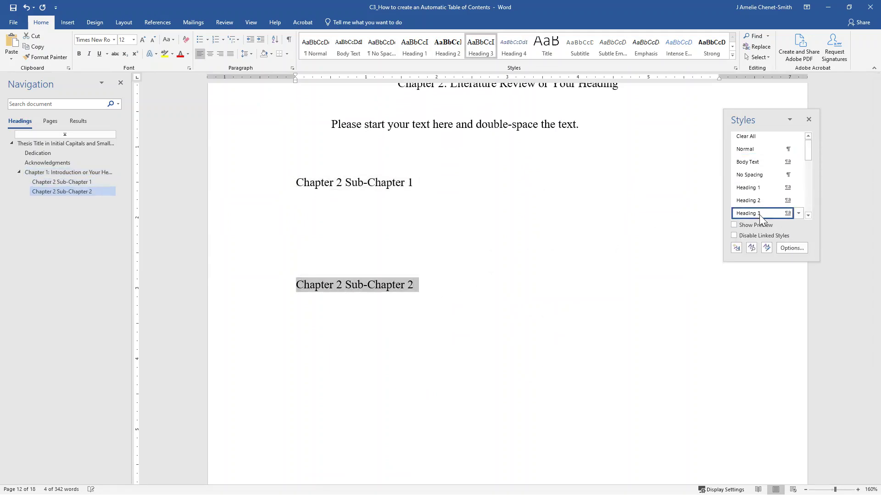
left_click(464, 306)
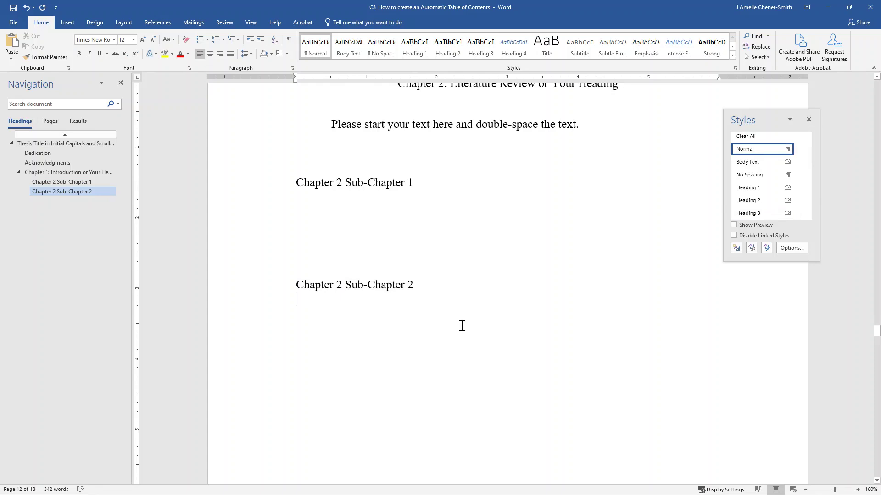
scroll(461, 326, "up", 1)
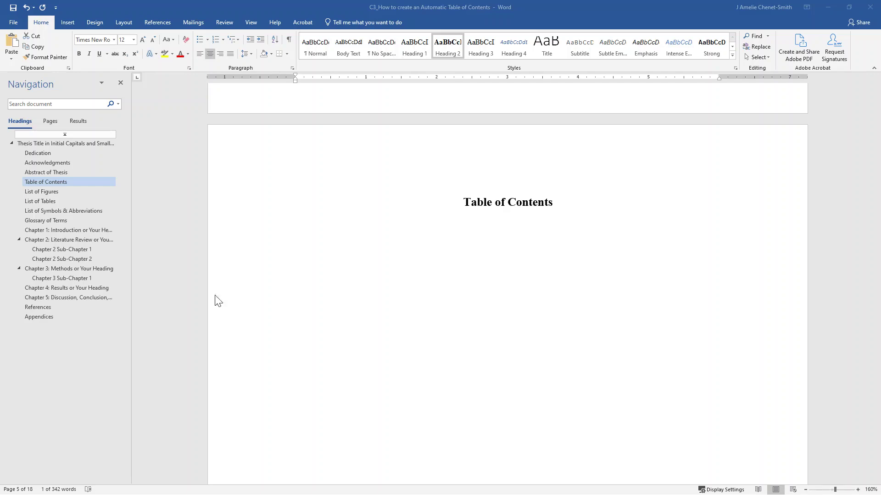
On the empty line below the Table of Contents heading, open Custom Table of Contents from References
left_click(517, 219)
left_click(517, 220)
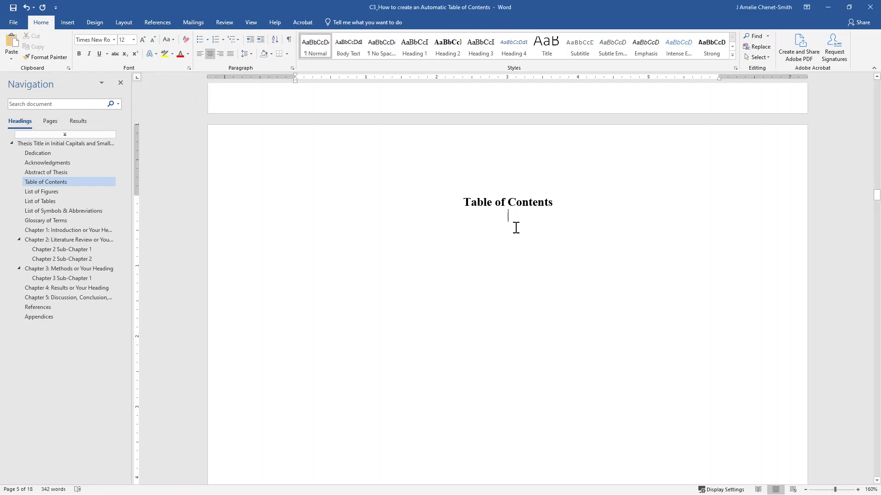
left_click(511, 242)
left_click(154, 24)
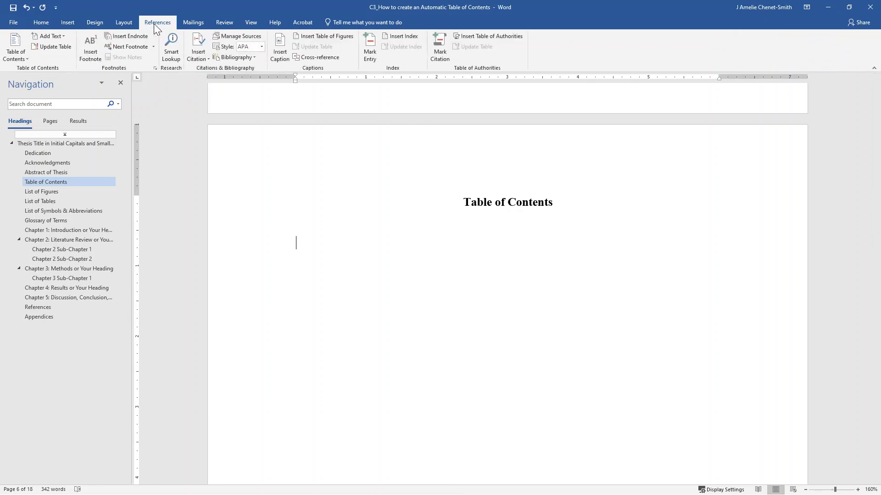
left_click(16, 56)
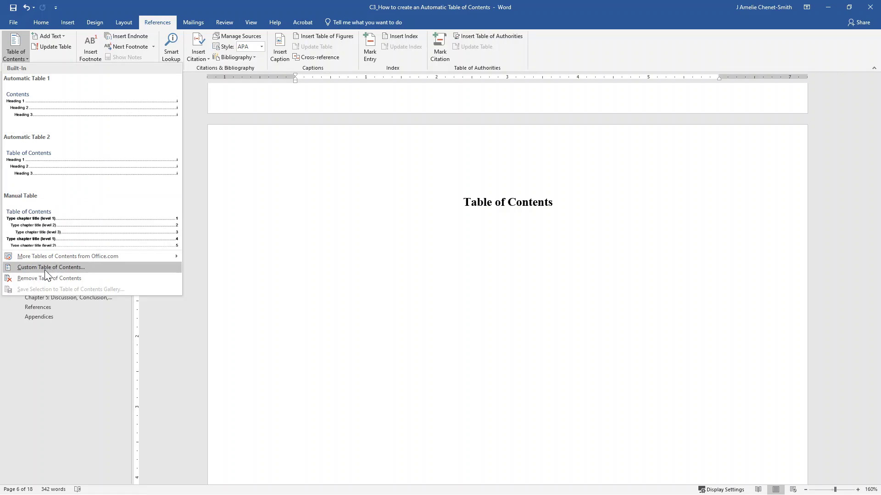
left_click(102, 270)
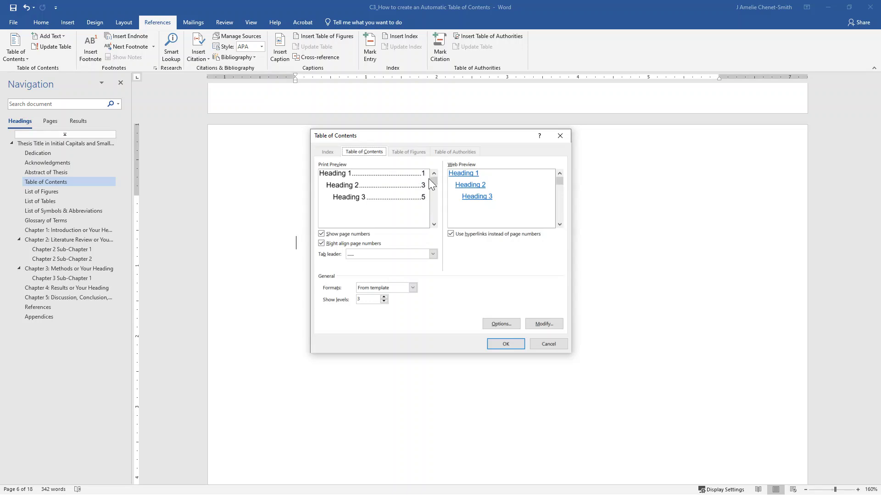
In the TOC Options, clear Heading 1's level so the contents start at Heading 2
left_click(503, 325)
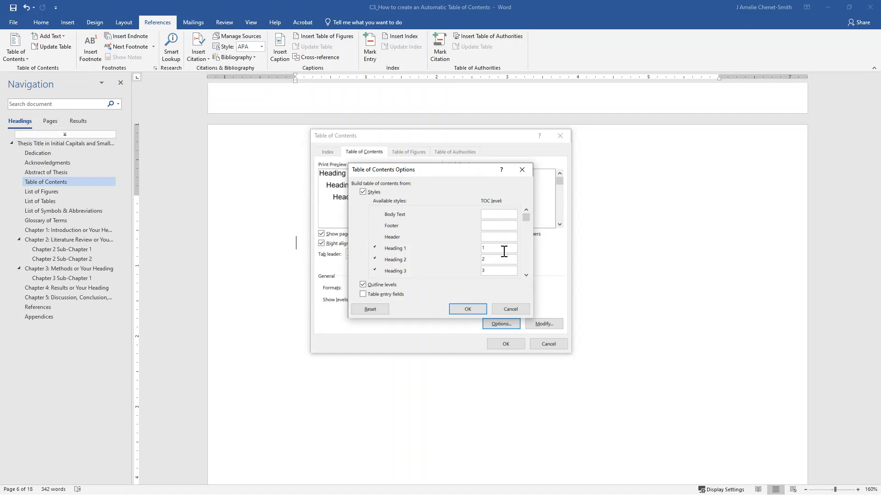
key("BackSpace")
left_click(466, 309)
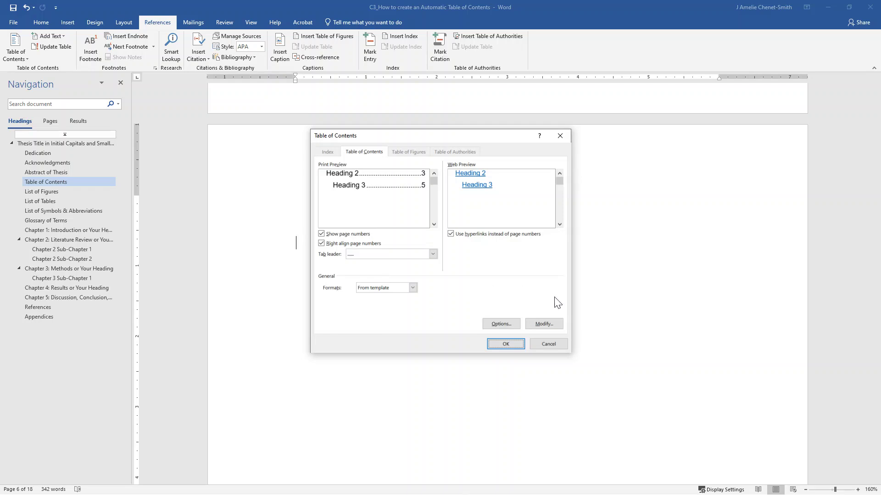
left_click(557, 326)
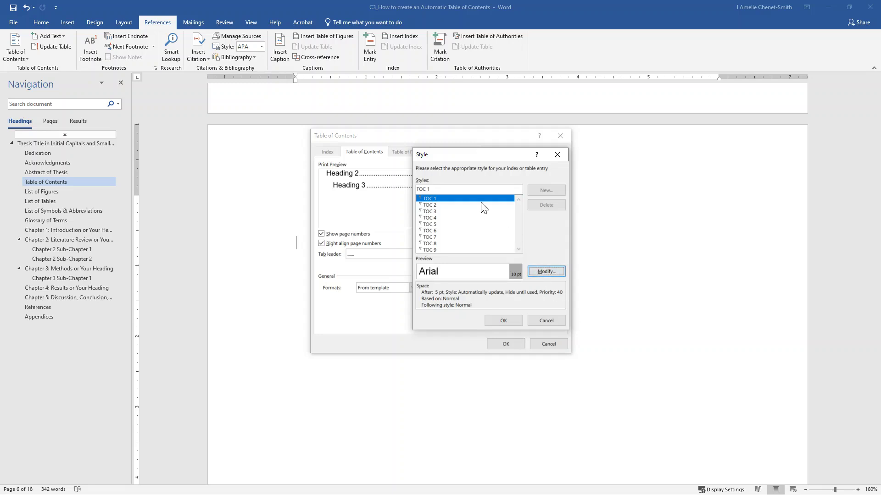
Set TOC 2 to Times New Roman 12 pt, double spacing, no space after, and no left indent
left_click(442, 205)
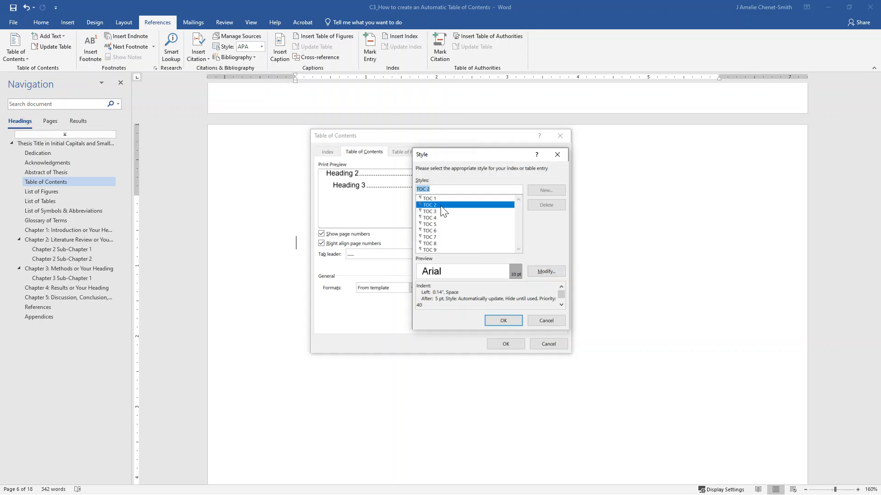
left_click(559, 273)
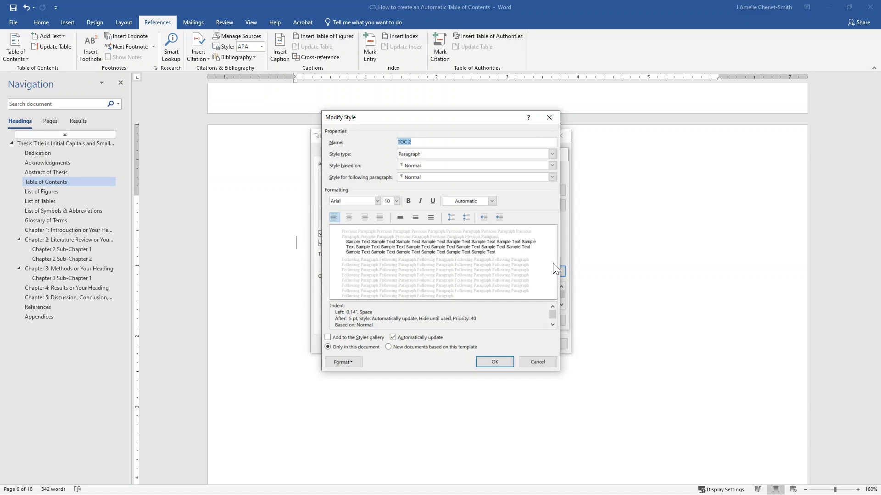
left_click(377, 201)
left_click(369, 230)
left_click(396, 201)
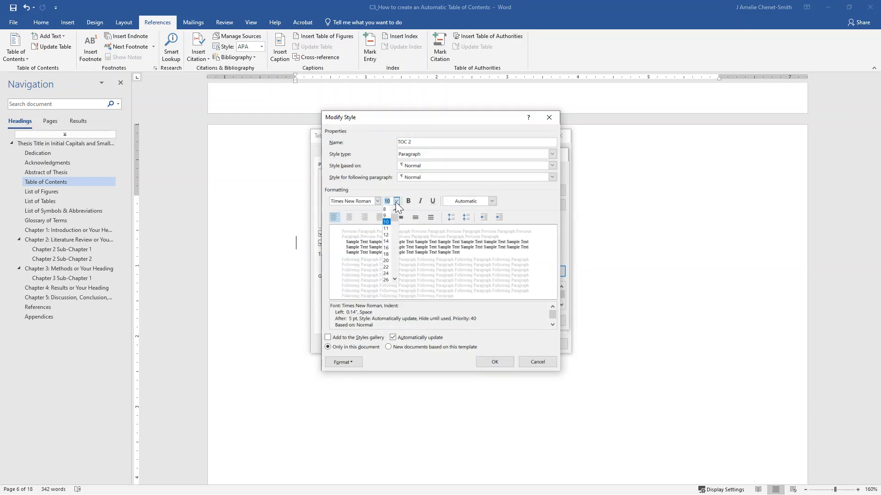
left_click(386, 235)
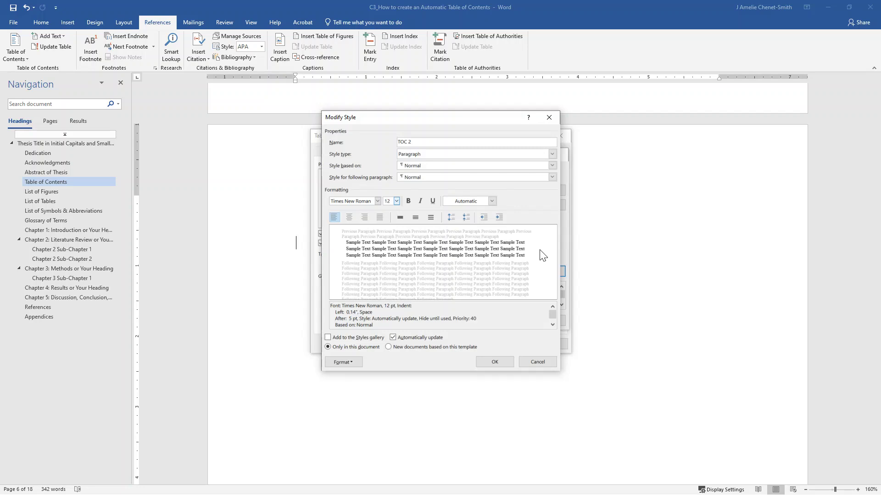
left_click(430, 217)
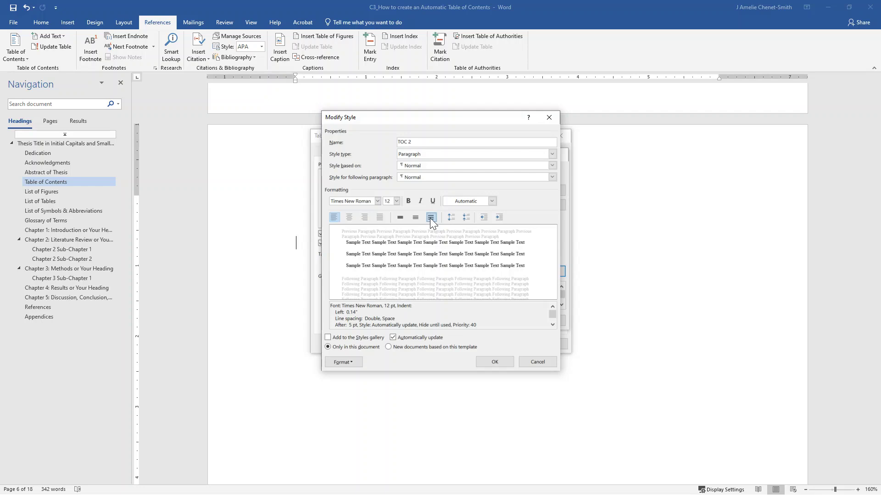
left_click(466, 218)
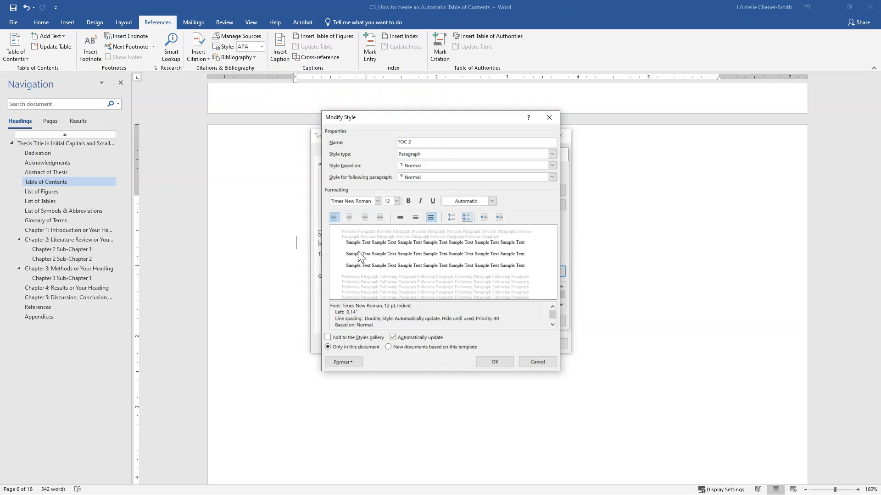
left_click(484, 217)
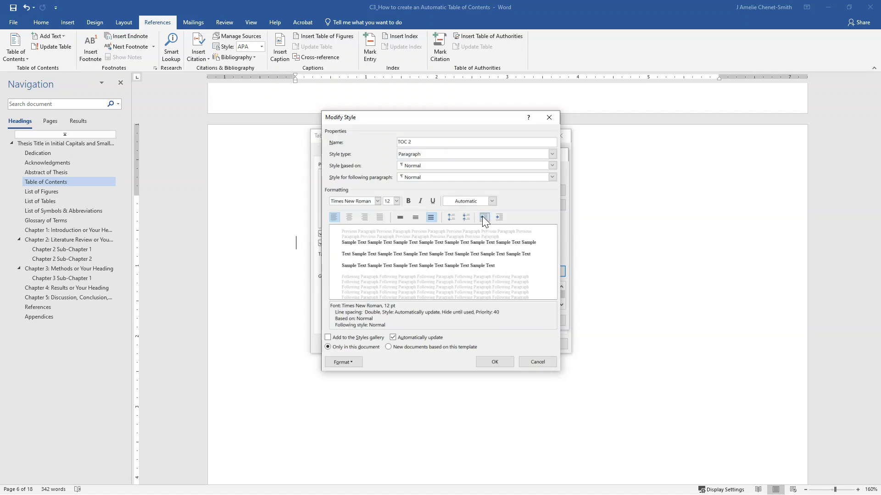
left_click(494, 363)
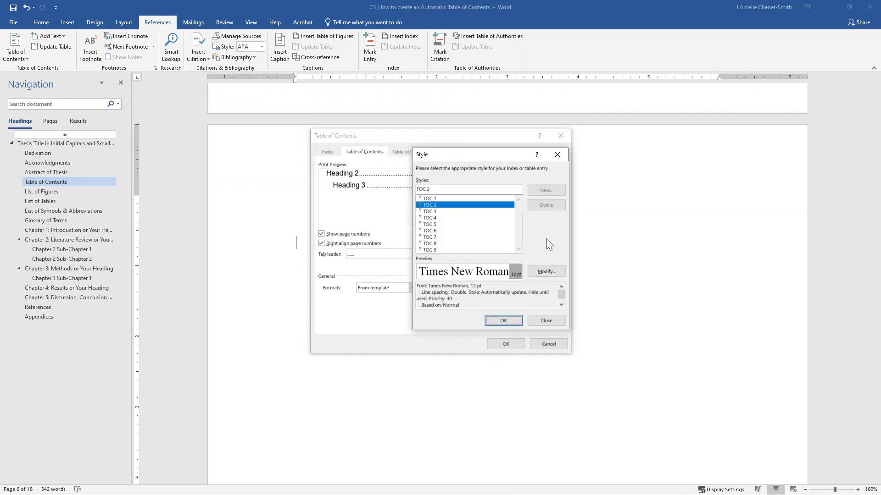
Set TOC 3 to Times New Roman 12 pt, double spacing and no space after, and confirm the Style dialog
left_click(450, 211)
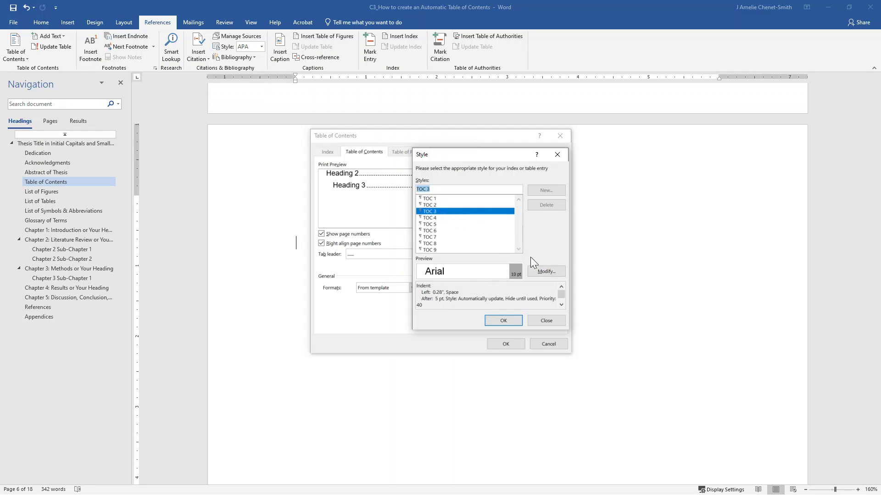
left_click(546, 271)
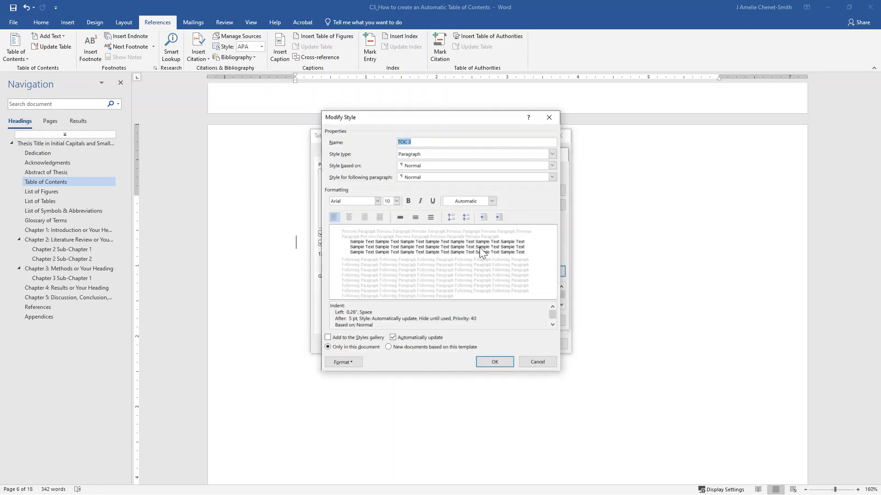
left_click(378, 203)
left_click(374, 233)
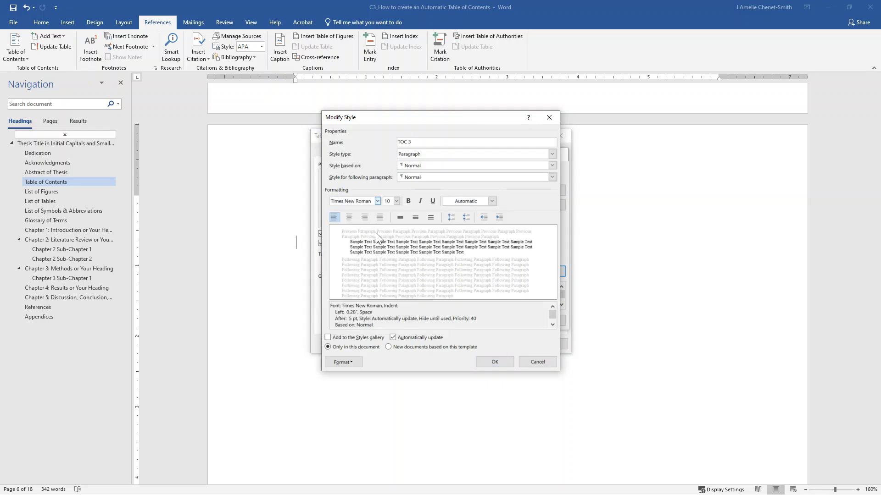
left_click(396, 202)
left_click(385, 235)
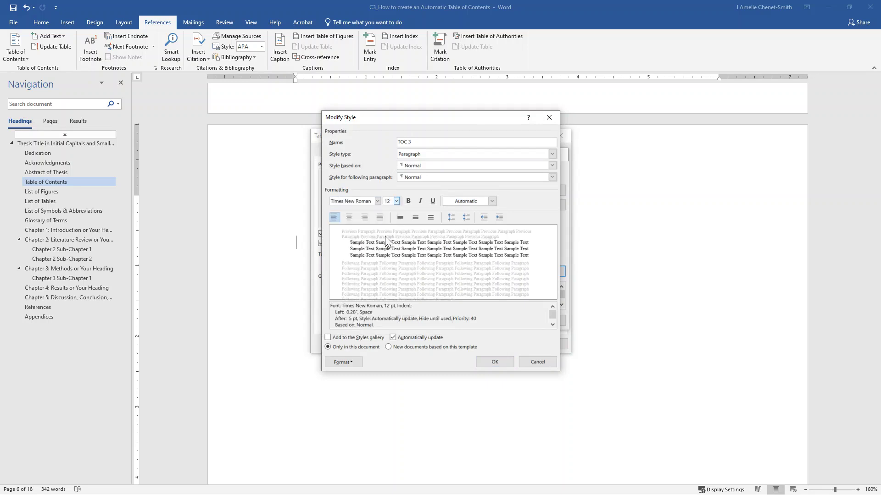
left_click(431, 217)
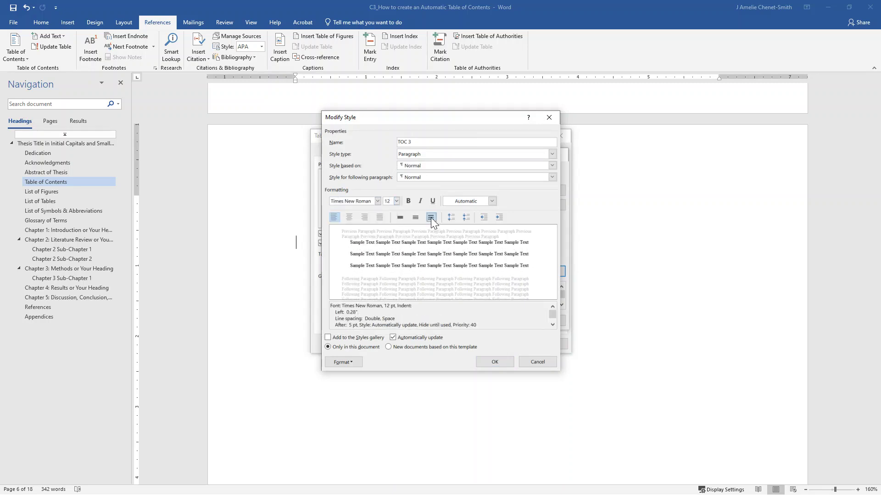
left_click(467, 219)
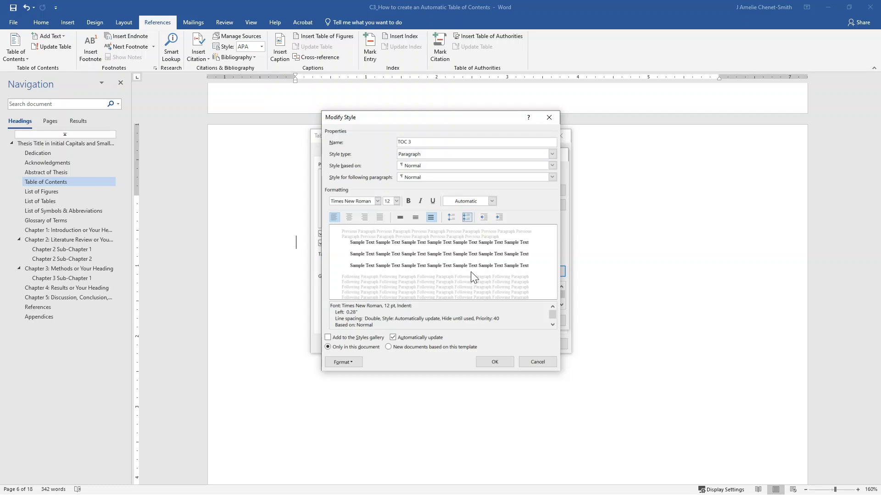
left_click(498, 364)
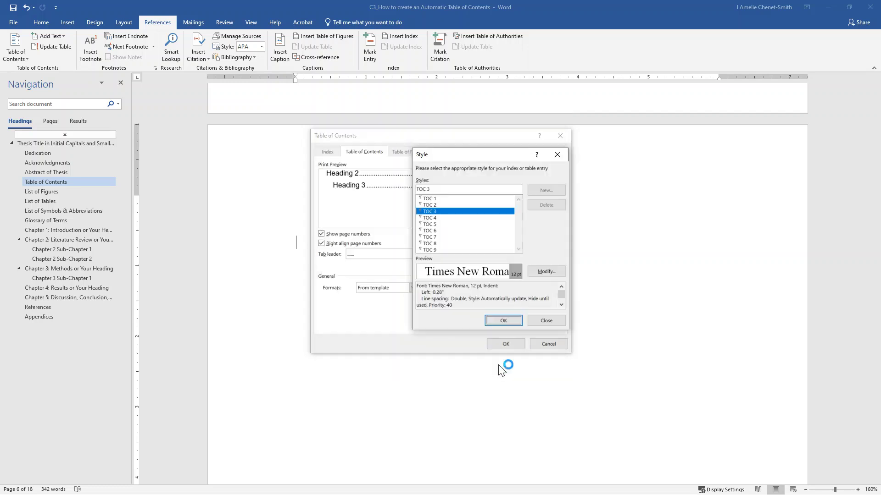
left_click(515, 320)
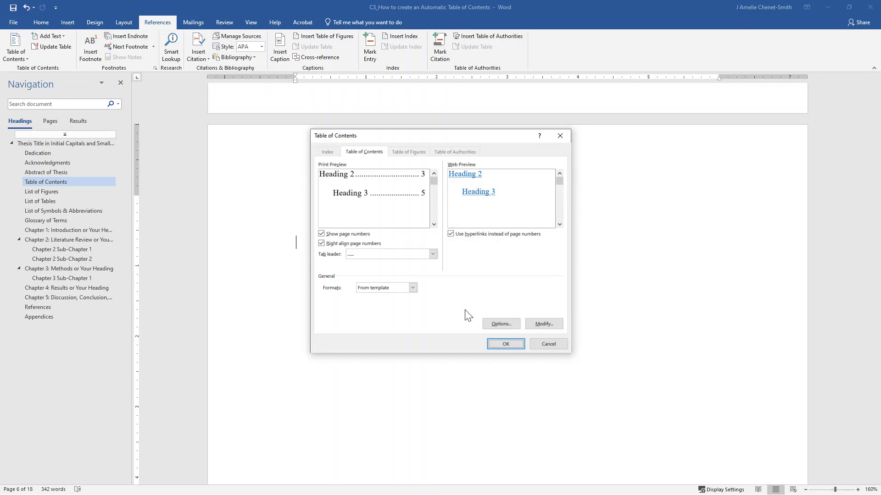
left_click(505, 344)
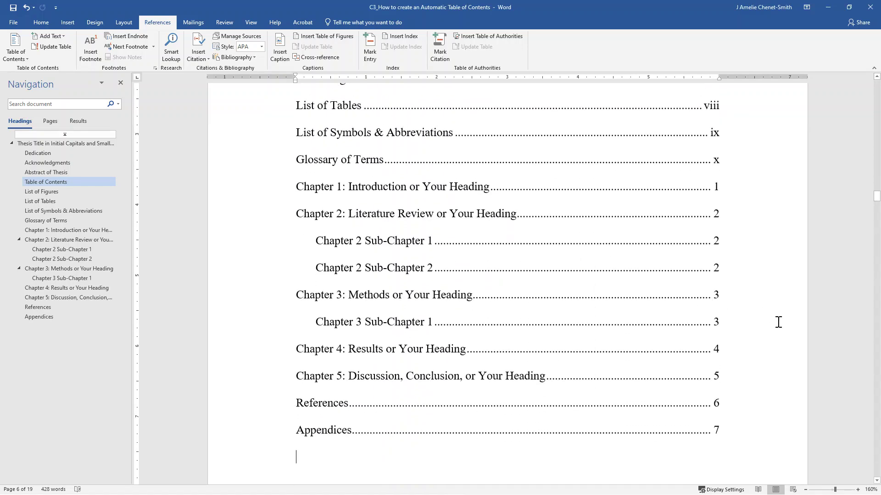
scroll(779, 322, "up", 5)
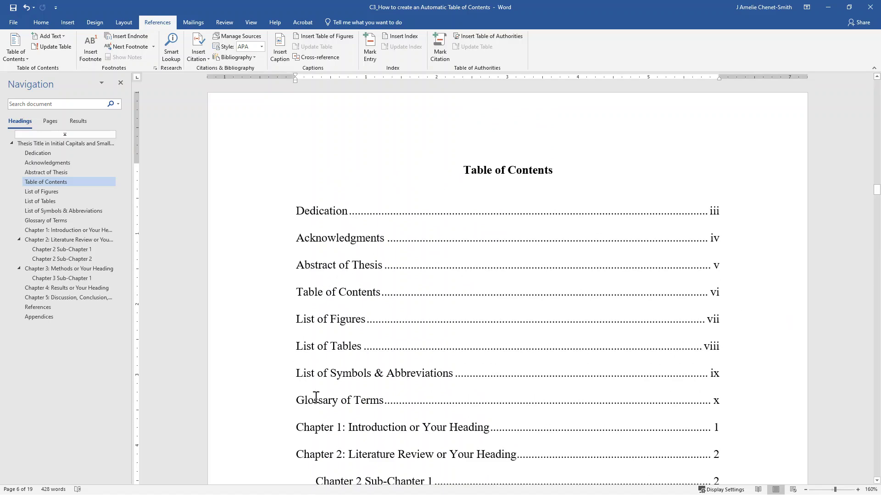
scroll(316, 397, "down", 5)
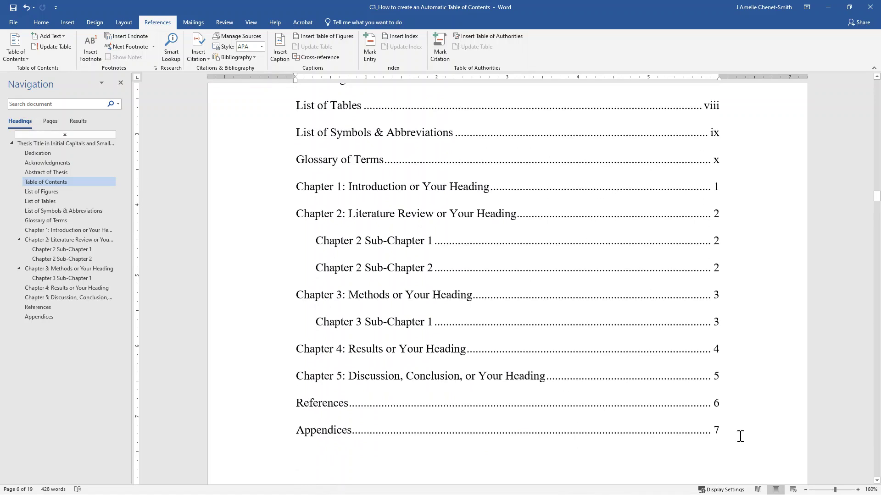
scroll(754, 427, "up", 2)
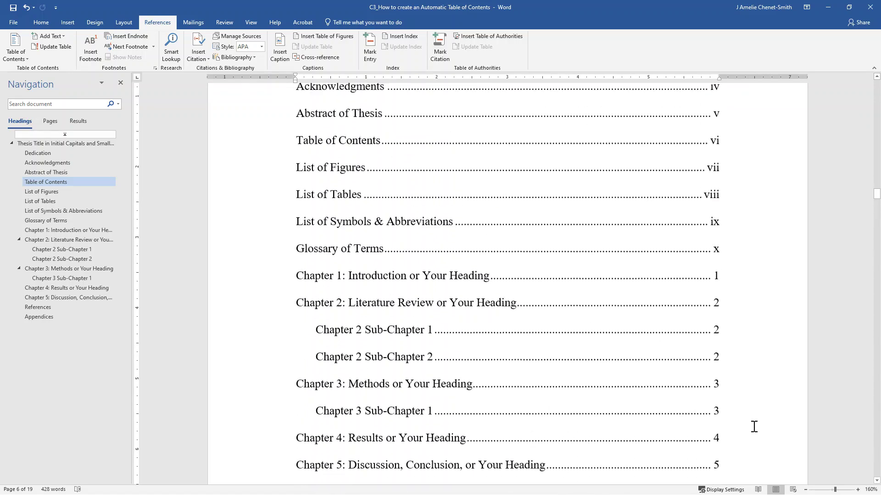
scroll(754, 426, "up", 3)
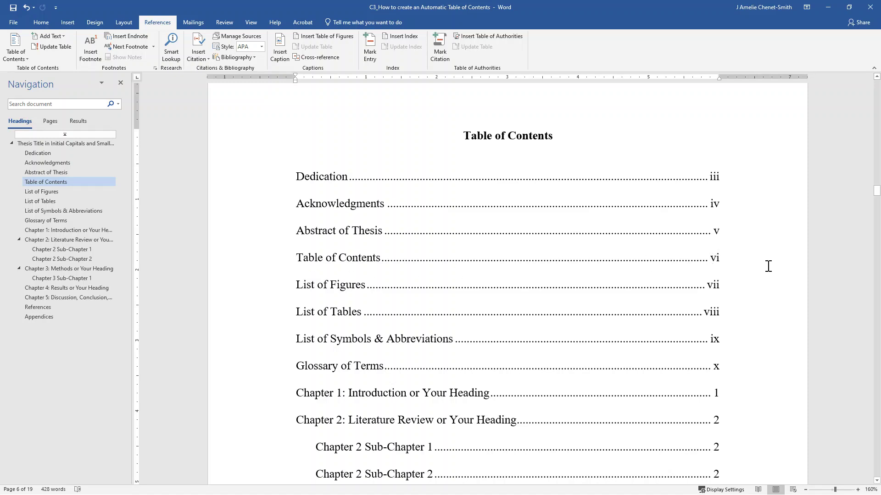
Delete the 'Table of Contents … vi' entry and its leftover empty line from the contents list
left_click(723, 259)
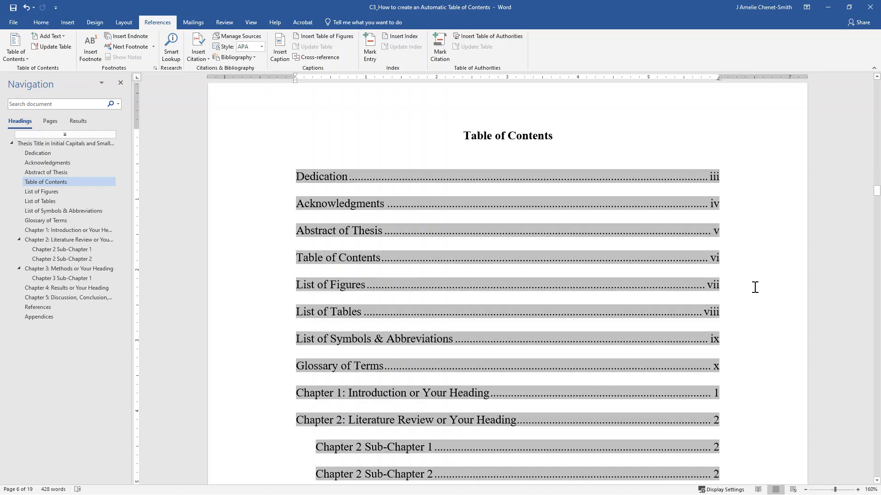
key("shift+Home")
key("BackSpace")
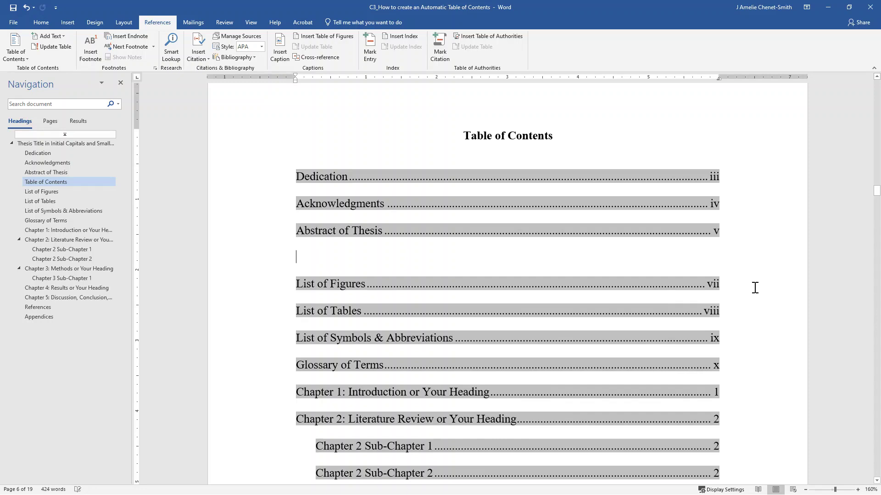
key("BackSpace")
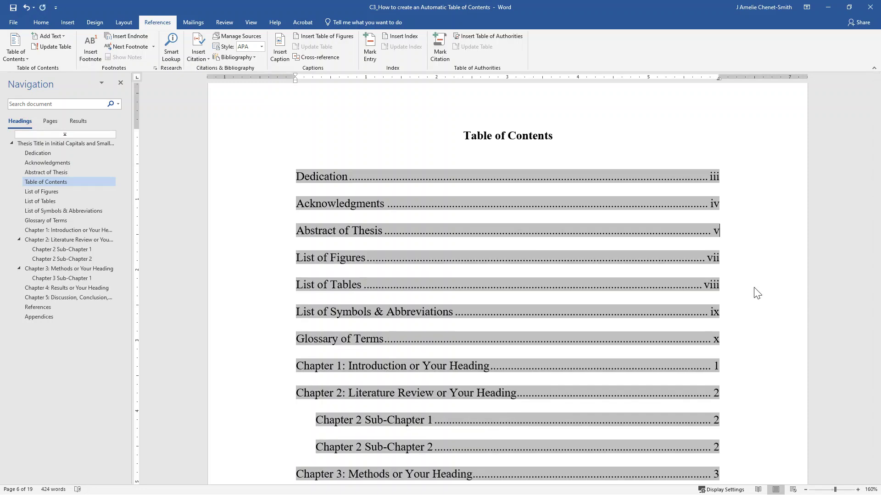
left_click(568, 138)
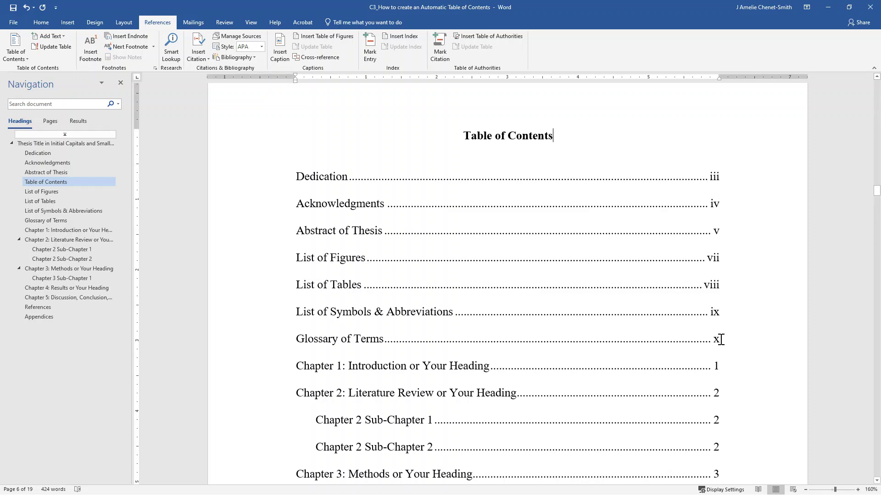
Select the contents lines from Dedication to Glossary of Terms and apply Bold from the Home tab
mouse_move(720, 340)
left_mouse_down()
mouse_move(553, 324)
mouse_move(285, 324)
mouse_move(297, 334)
mouse_move(296, 182)
left_mouse_up()
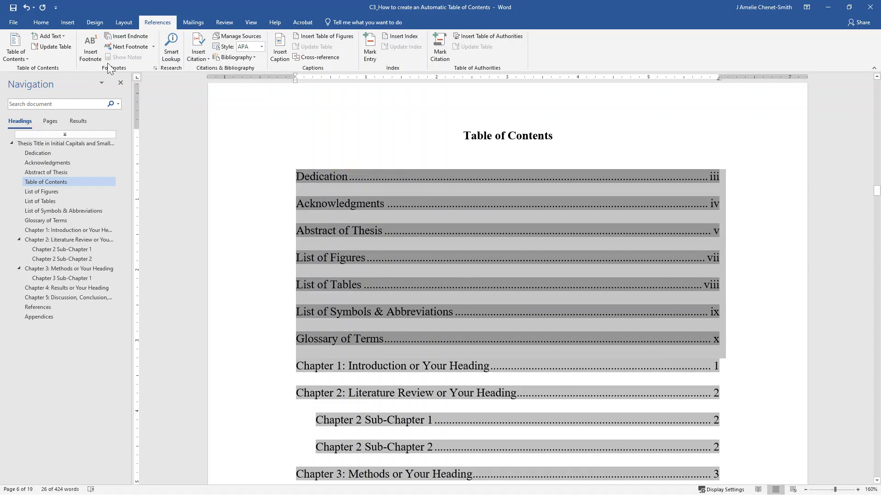
left_click(41, 23)
left_click(78, 54)
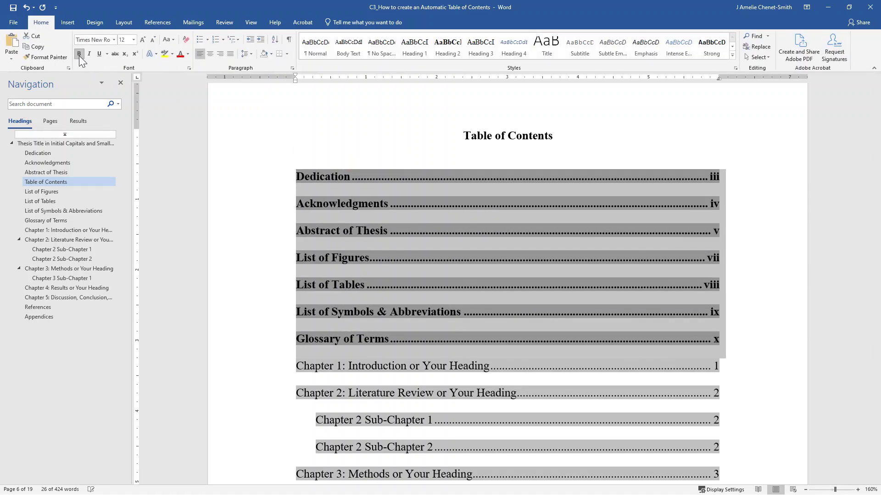
left_click(594, 132)
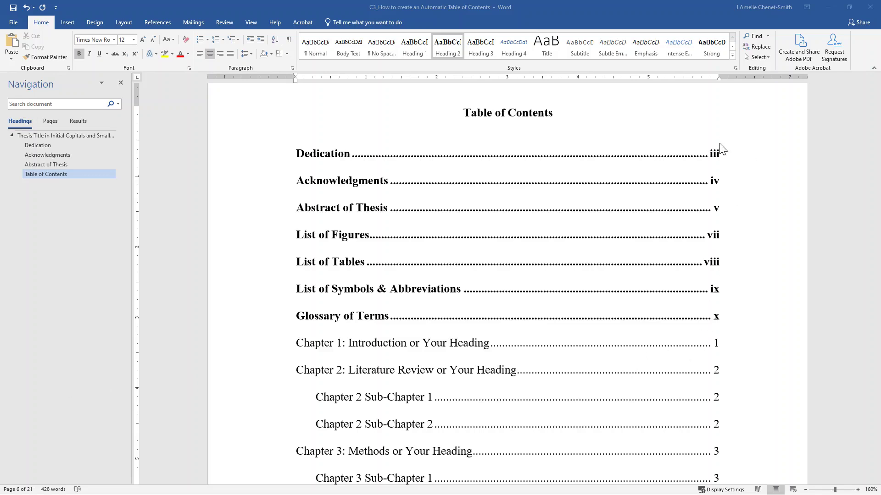
left_click(524, 321)
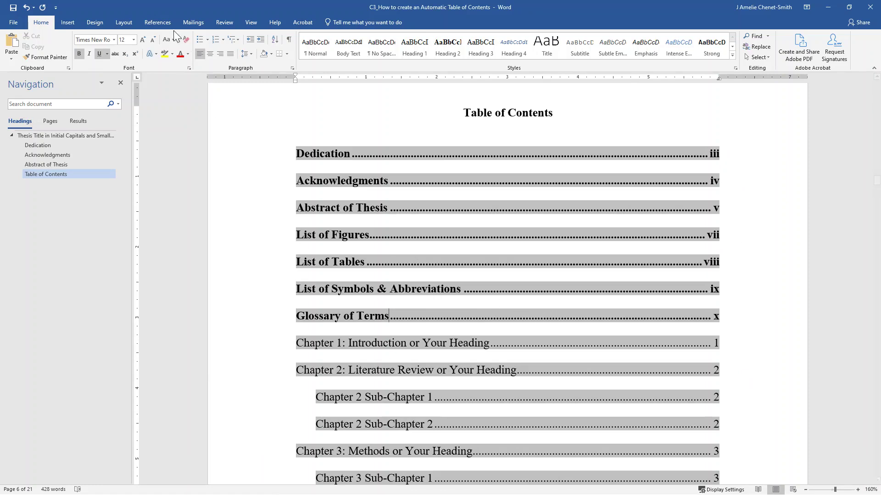
Update the table of contents page numbers only, so List of Figures reads ix and Glossary xii
left_click(160, 26)
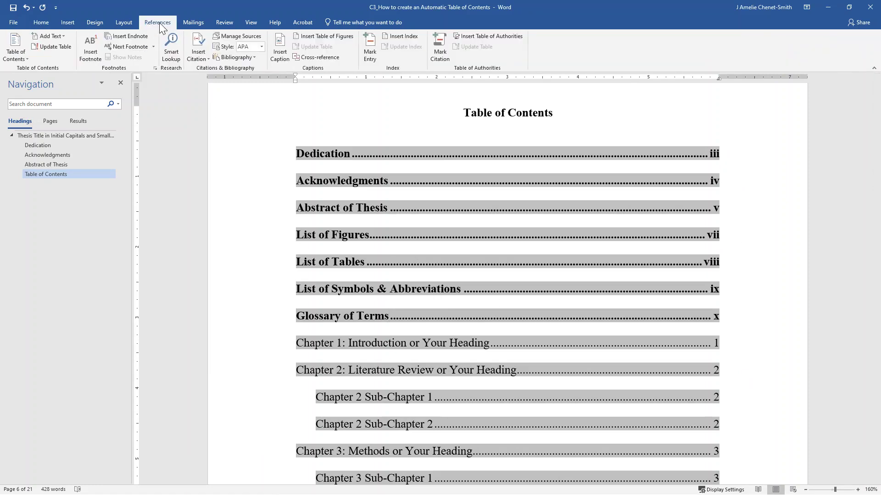
left_click(56, 48)
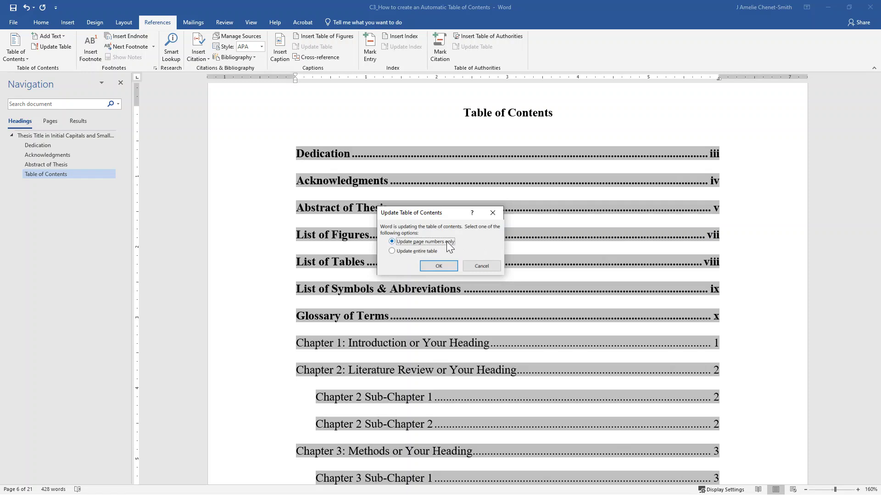
left_click(439, 266)
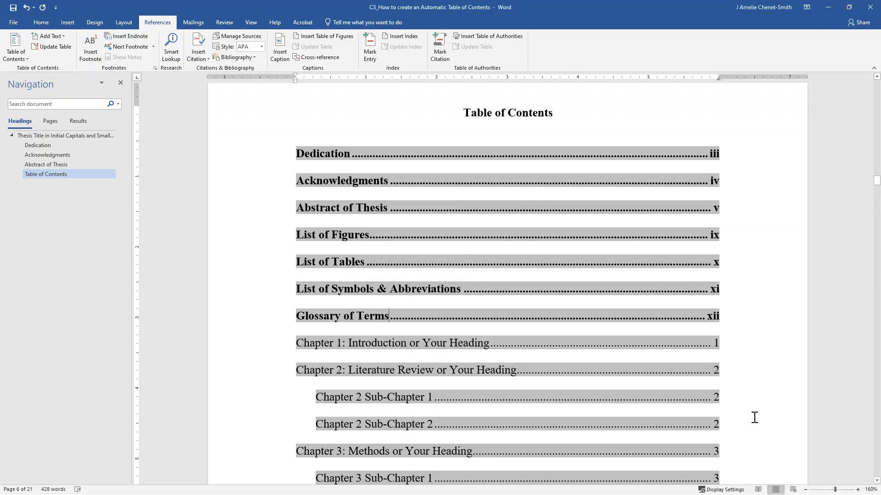
left_click(580, 115)
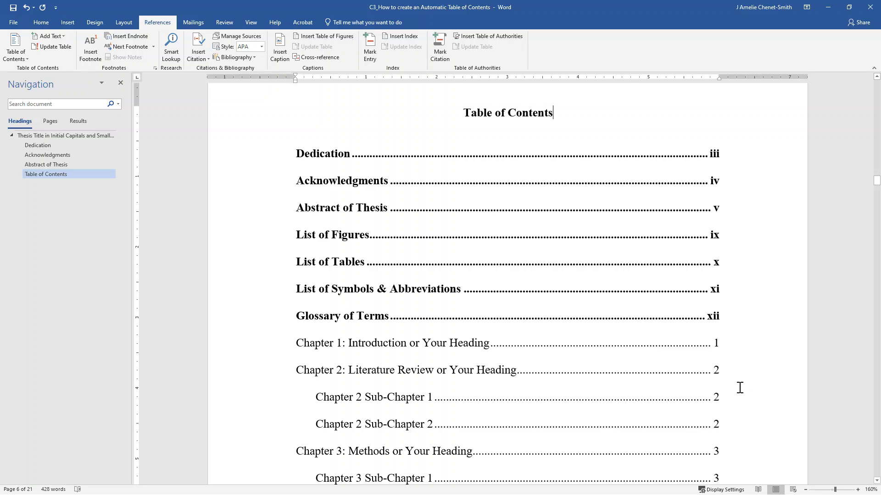
scroll(740, 388, "down", 1)
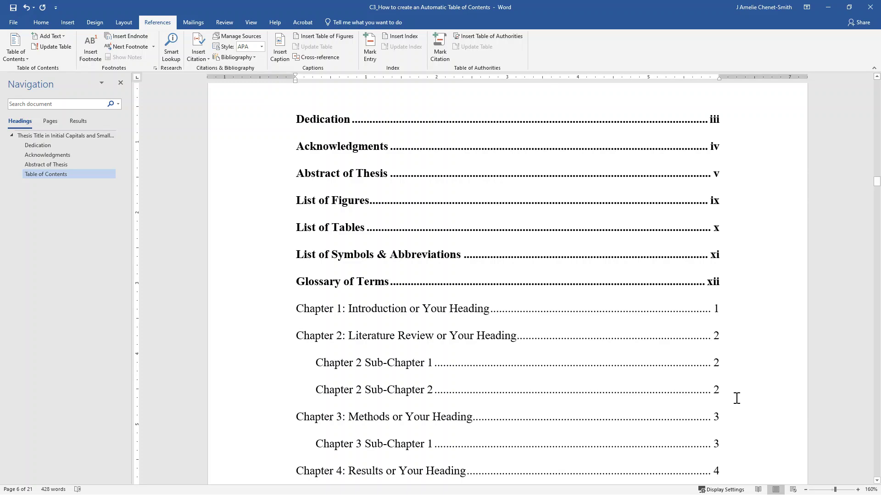
scroll(738, 395, "up", 1)
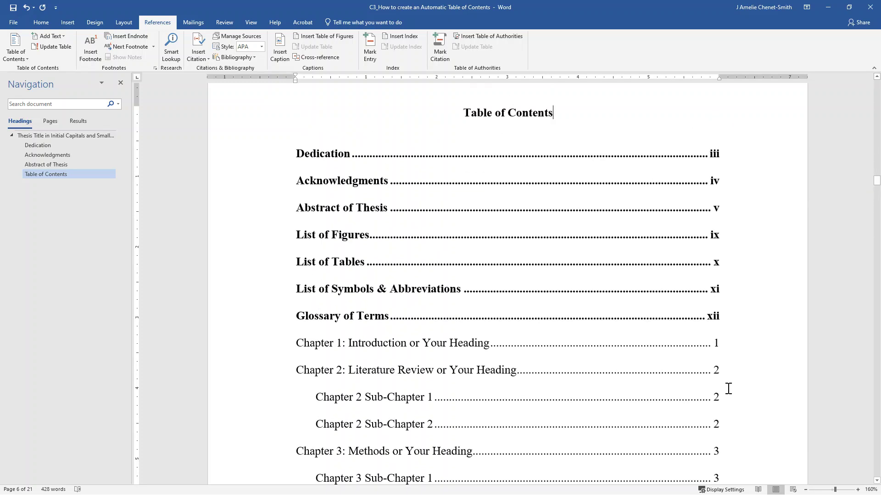
left_click(526, 372)
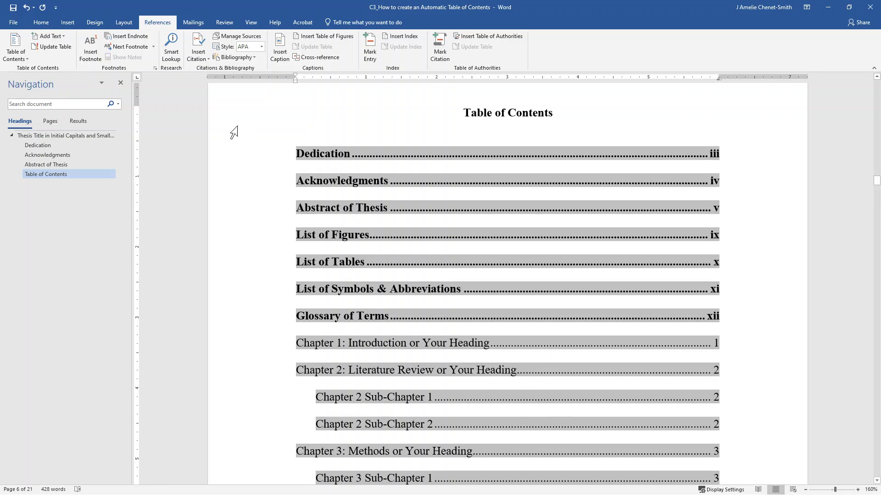
Update the entire table of contents, which restores the Table of Contents entry at page vi
left_click(51, 48)
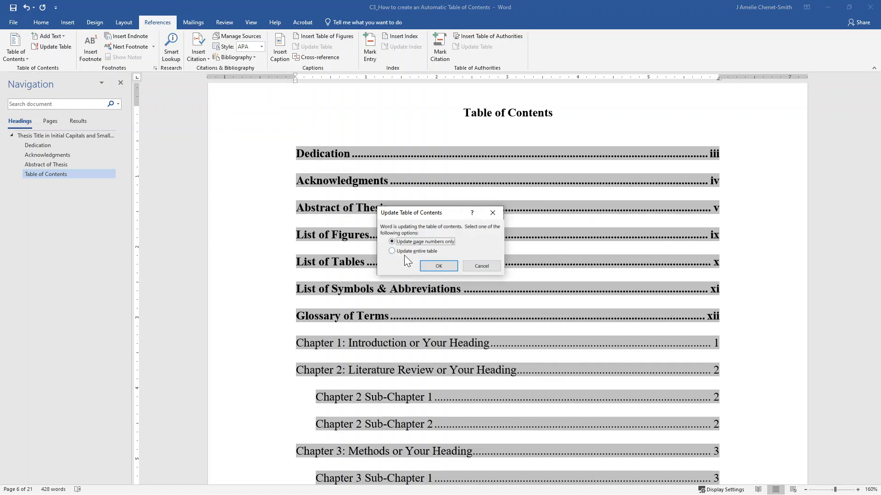
left_click(428, 251)
left_click(439, 266)
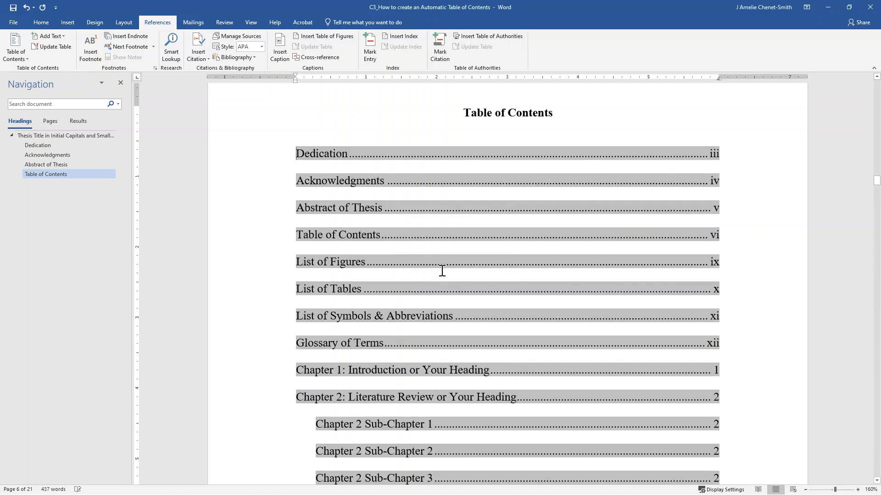
scroll(743, 387, "down", 3)
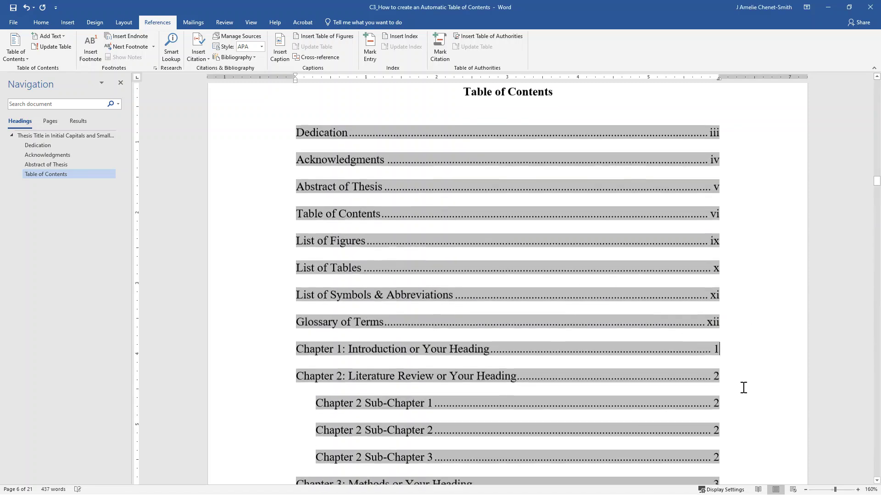
scroll(588, 174, "up", 3)
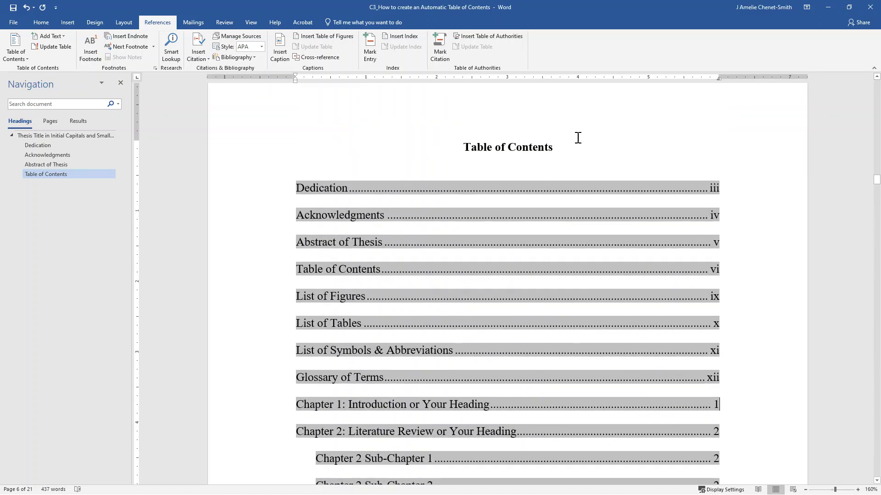
left_click(578, 140)
scroll(570, 191, "down", 5)
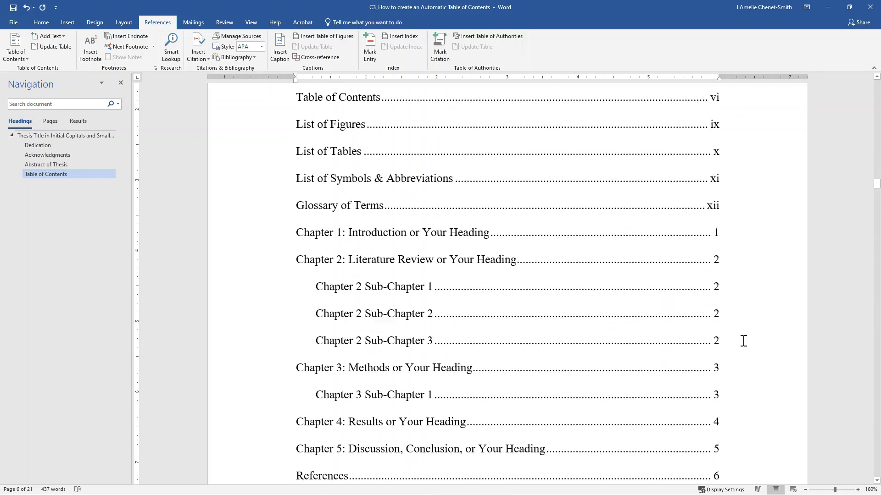
scroll(743, 341, "up", 5)
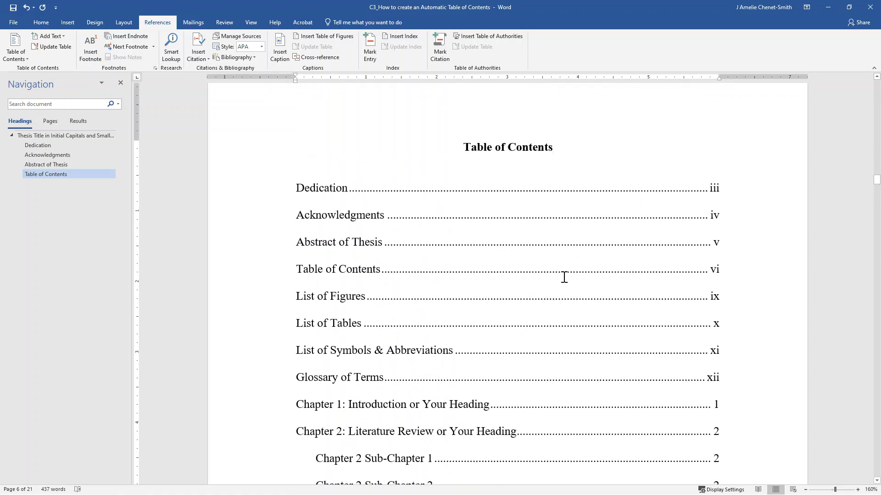
Delete the 'Table of Contents … vi' line from the contents list
left_click(720, 267)
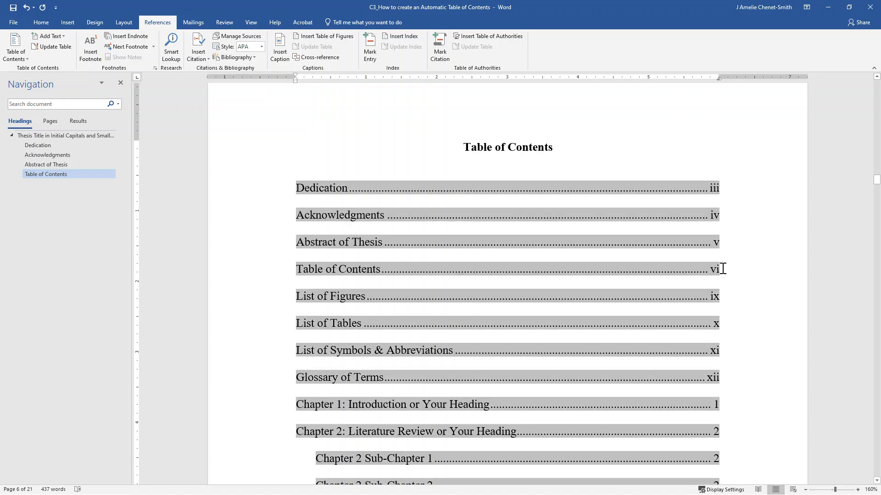
key("shift+Home")
key("BackSpace")
key("BackSpace")
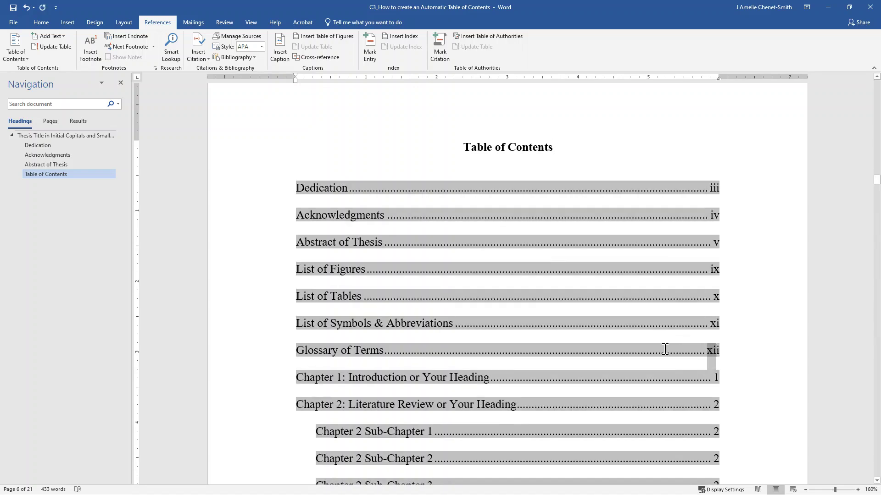
Bold the contents entries from Dedication down to Glossary of Terms (xii)
double_click(712, 350)
left_click_drag(673, 348, 278, 202)
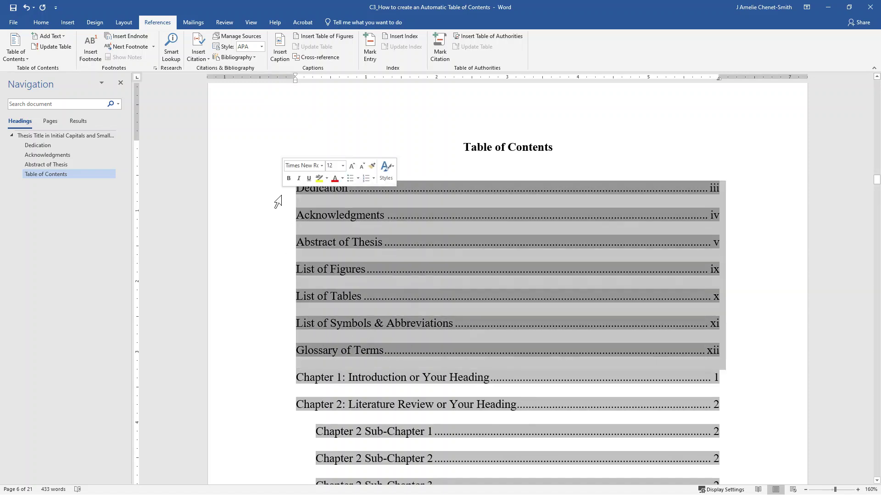
left_click(41, 22)
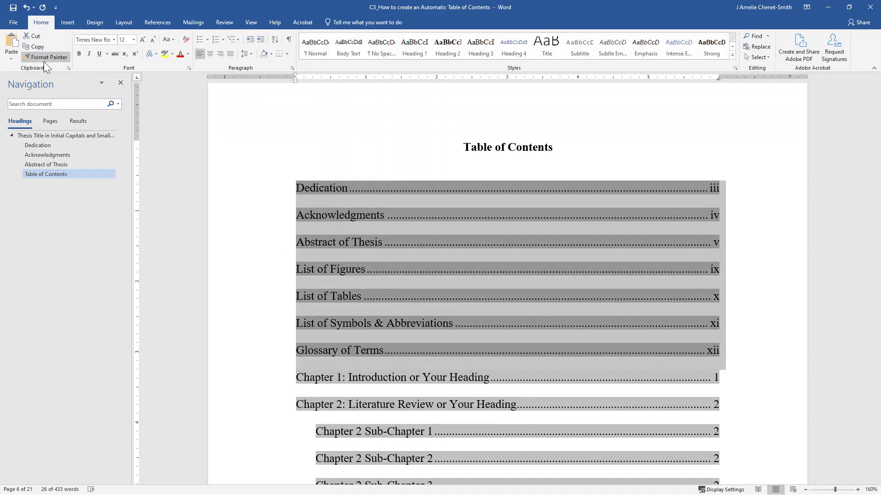
left_click(78, 55)
left_click(592, 146)
scroll(734, 212, "down", 1)
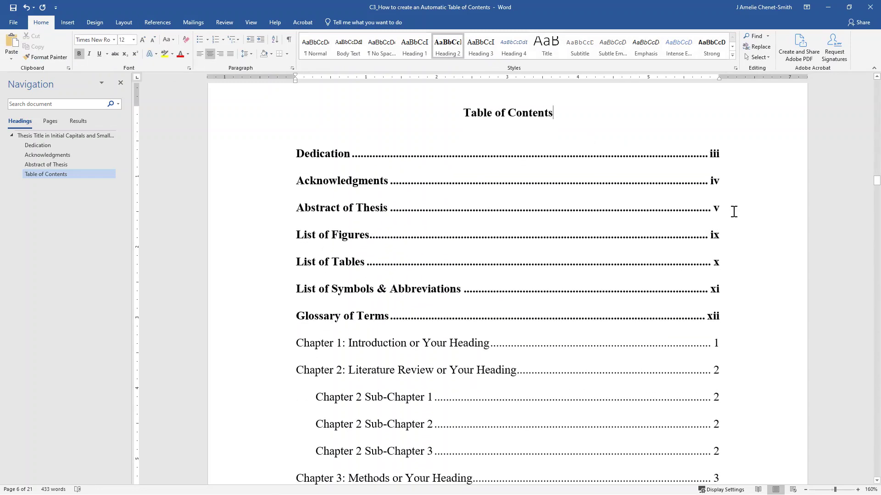